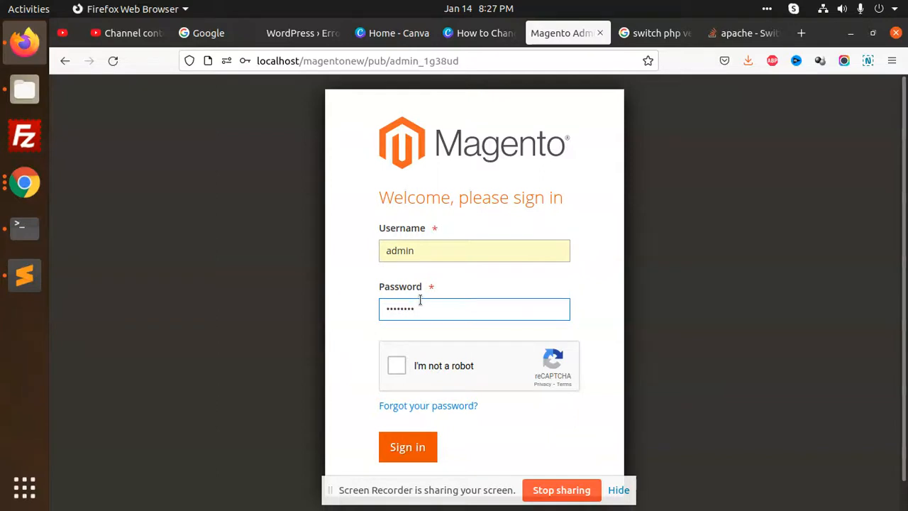
Re-enter the admin password, pass the reCAPTCHA 'I'm not a robot' check and sign in.
key("ctrl+a")
type("a")
left_click(397, 365)
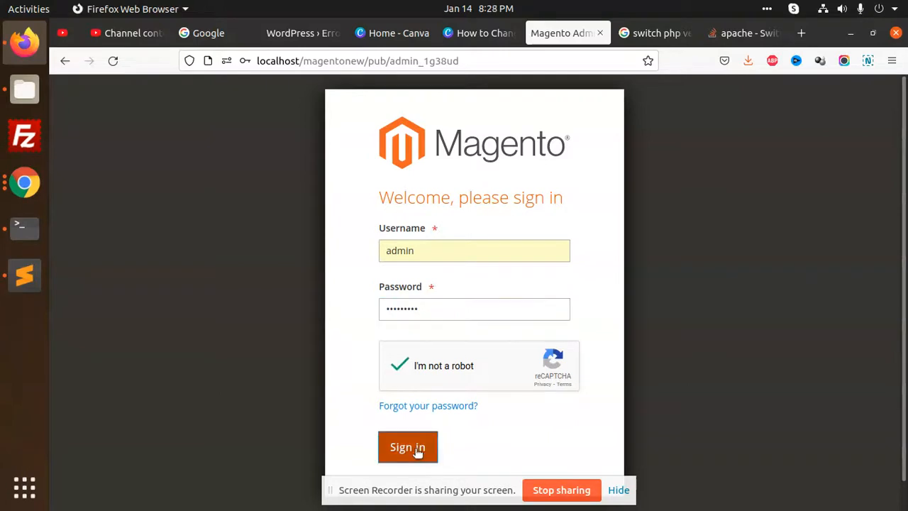
left_click(411, 449)
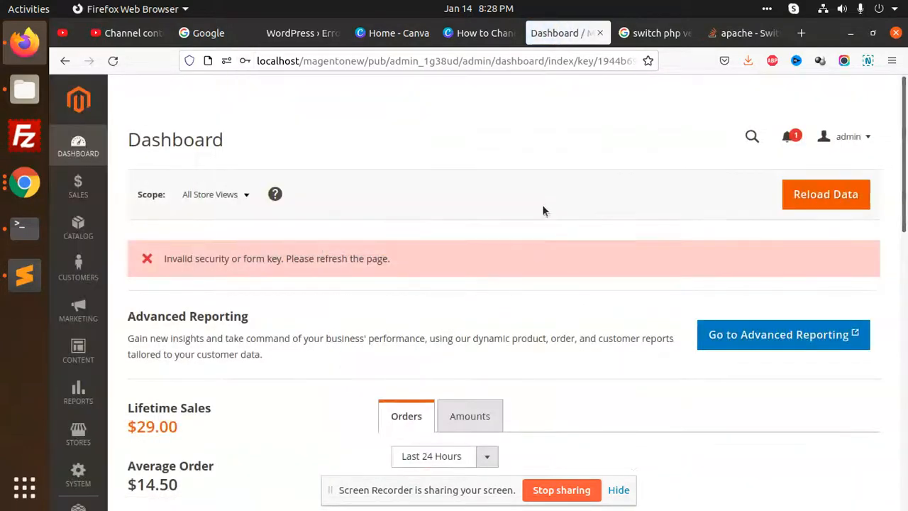
Go to Stores > Configuration > General > General and expand Country Options.
left_click(78, 433)
left_click(165, 215)
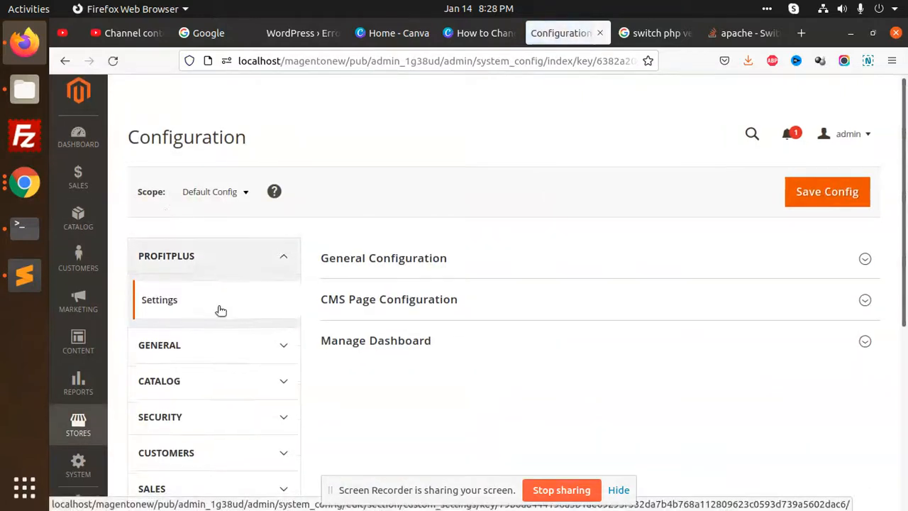
scroll(294, 204, "down", 2)
left_click(291, 201)
left_click(183, 245)
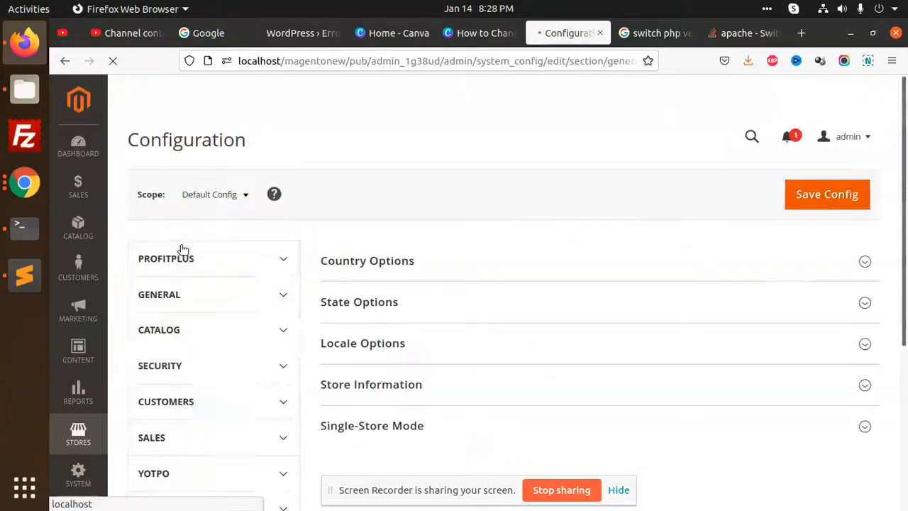
scroll(489, 269, "down", 2)
left_click(431, 193)
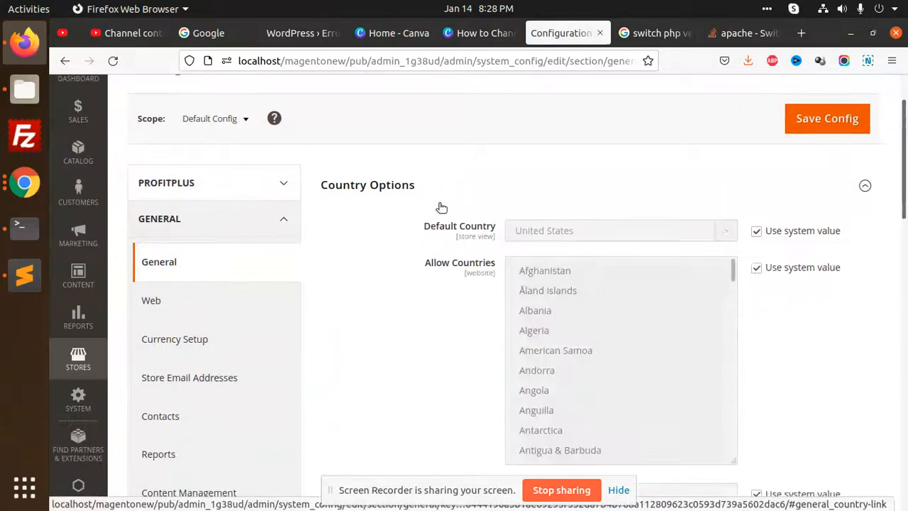
Expand Store Information and look over its country list, name, phone, hours and address fields.
scroll(438, 267, "down", 10)
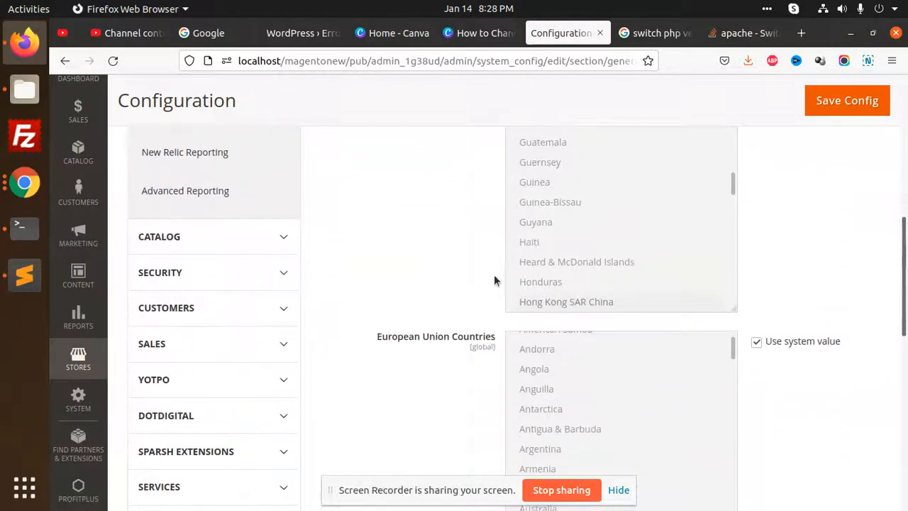
scroll(484, 293, "down", 13)
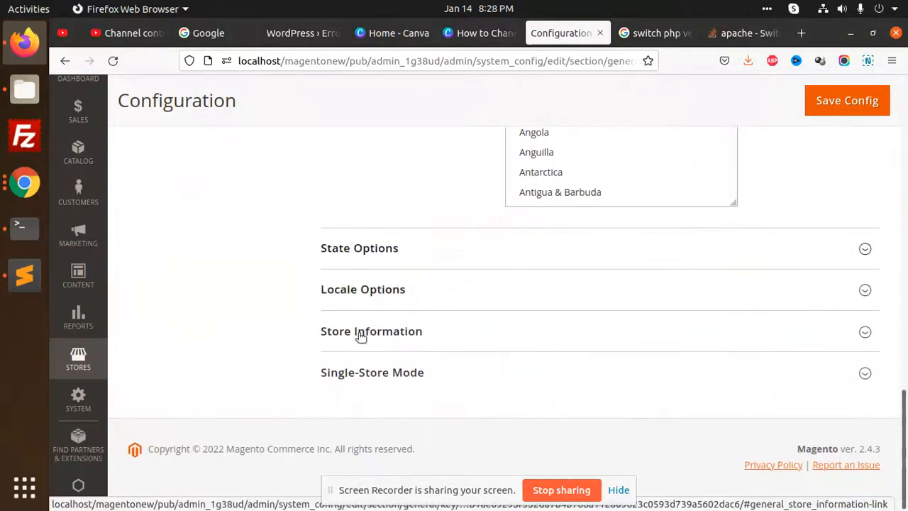
left_click(420, 339)
scroll(427, 302, "down", 3)
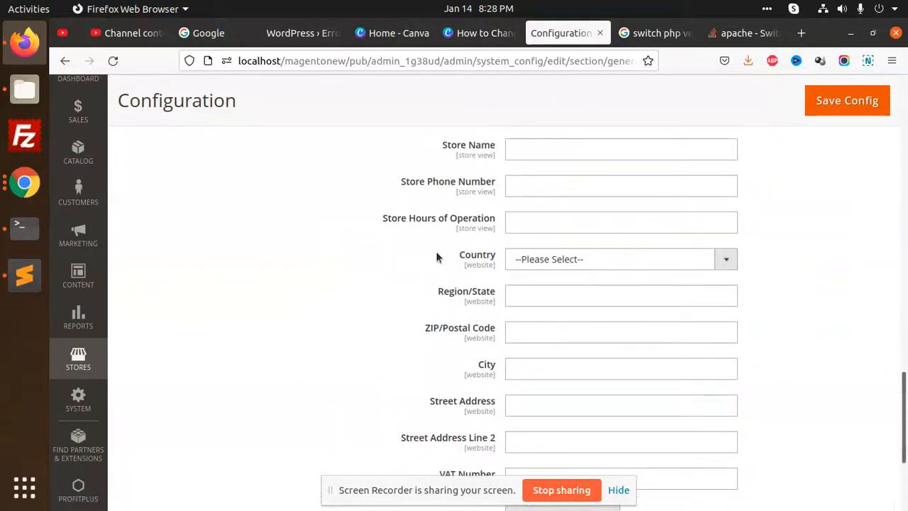
scroll(543, 319, "up", 1)
left_click(545, 330)
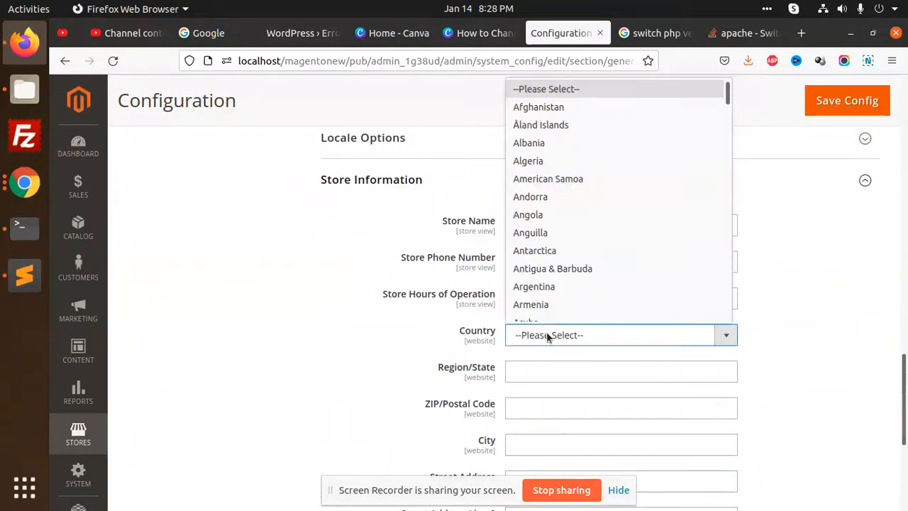
left_click(385, 267)
left_click(550, 260)
key("shift+Tab")
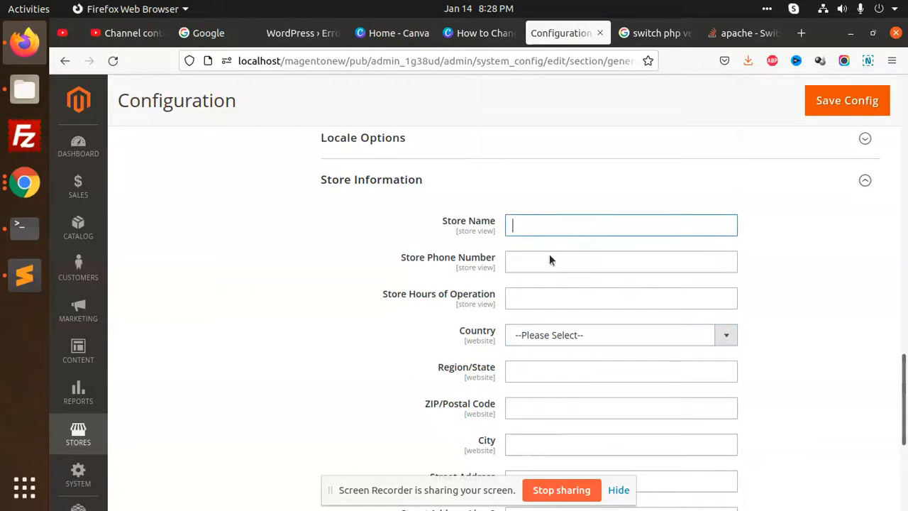
left_click(531, 297)
scroll(543, 316, "down", 5)
left_click(521, 253)
left_click(537, 292)
scroll(428, 326, "up", 10)
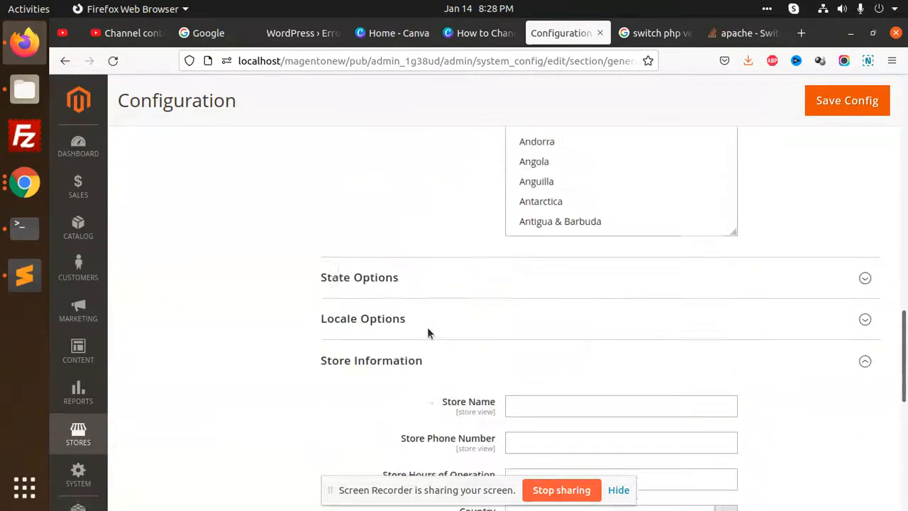
scroll(482, 323, "down", 10)
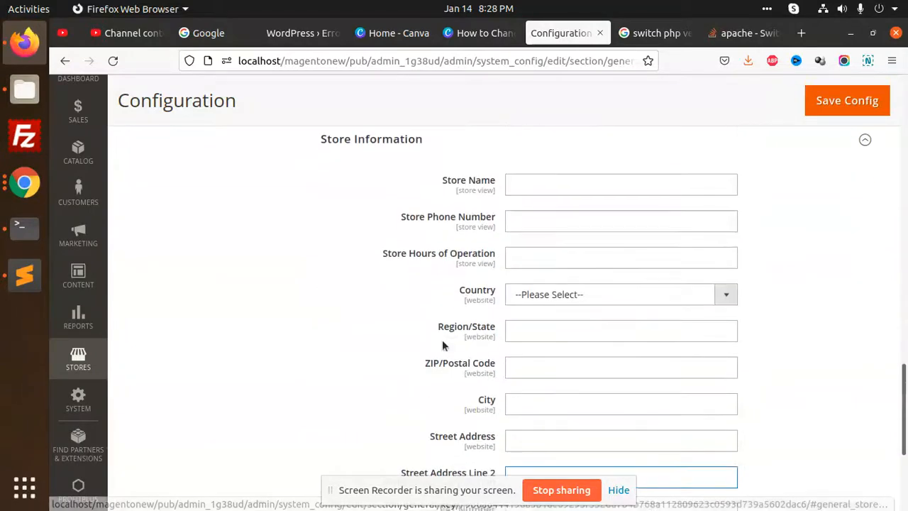
Expand Single-Store Mode, leave it at No, and recheck the country list.
left_click(426, 372)
scroll(419, 373, "down", 1)
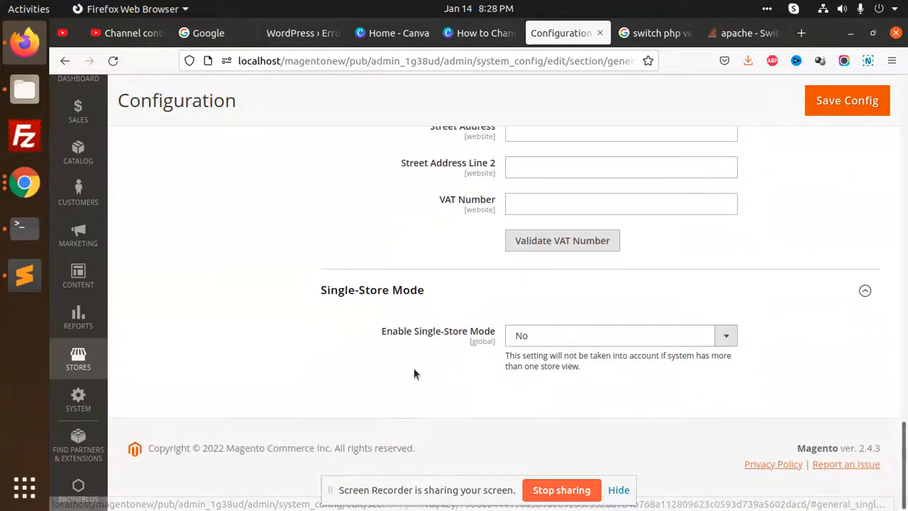
scroll(398, 369, "up", 5)
scroll(422, 331, "up", 4)
scroll(426, 334, "down", 8)
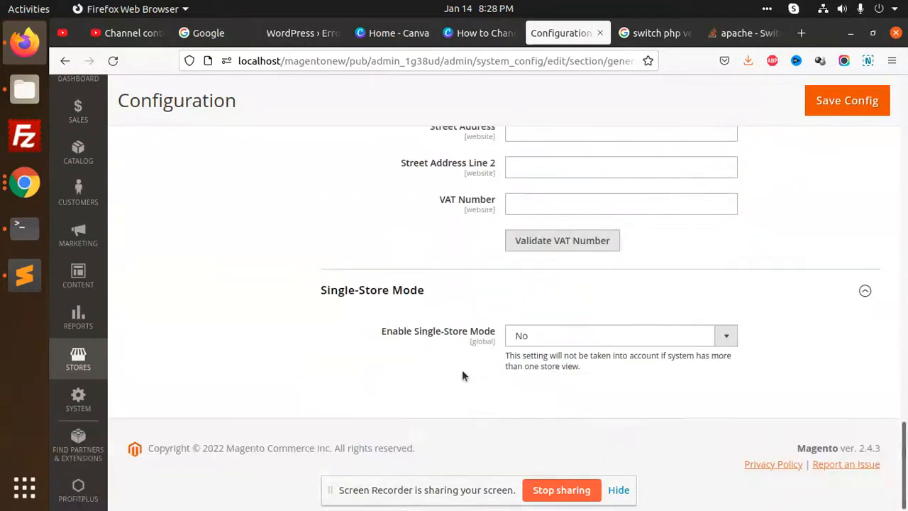
left_click(533, 336)
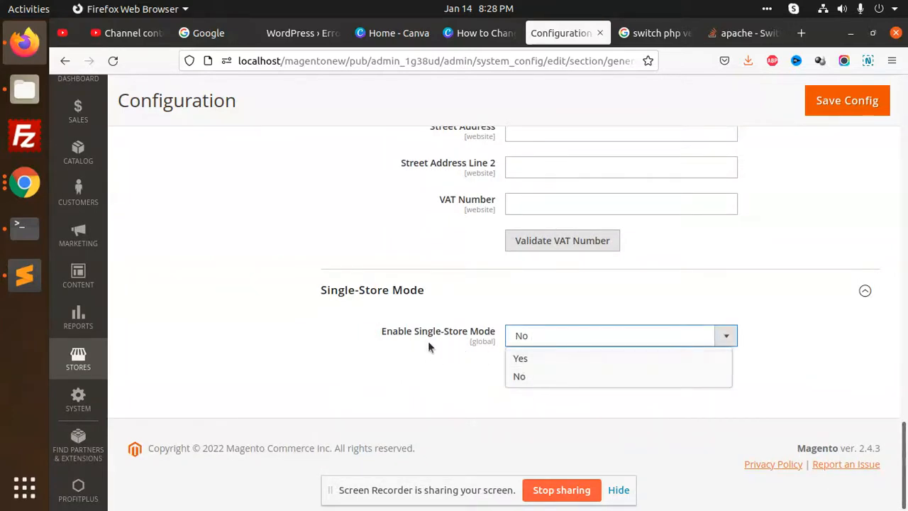
left_click(456, 367)
scroll(437, 365, "up", 6)
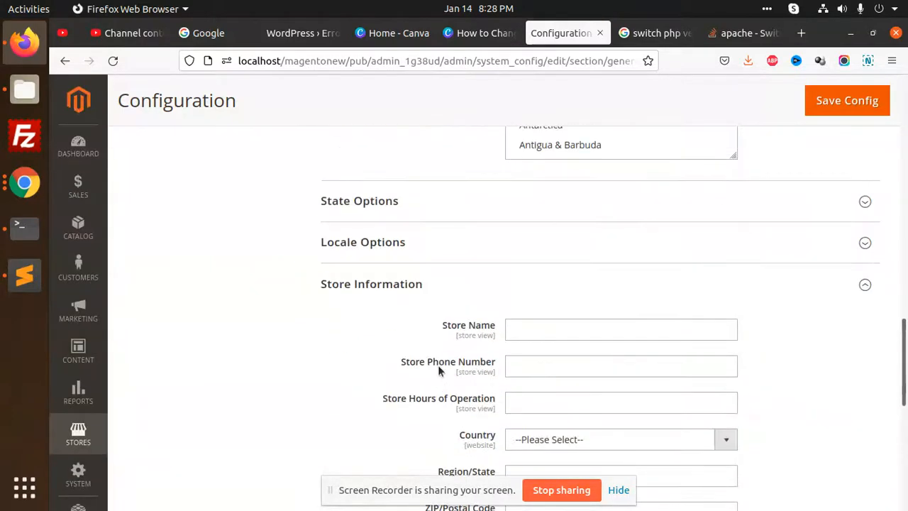
scroll(426, 333, "down", 2)
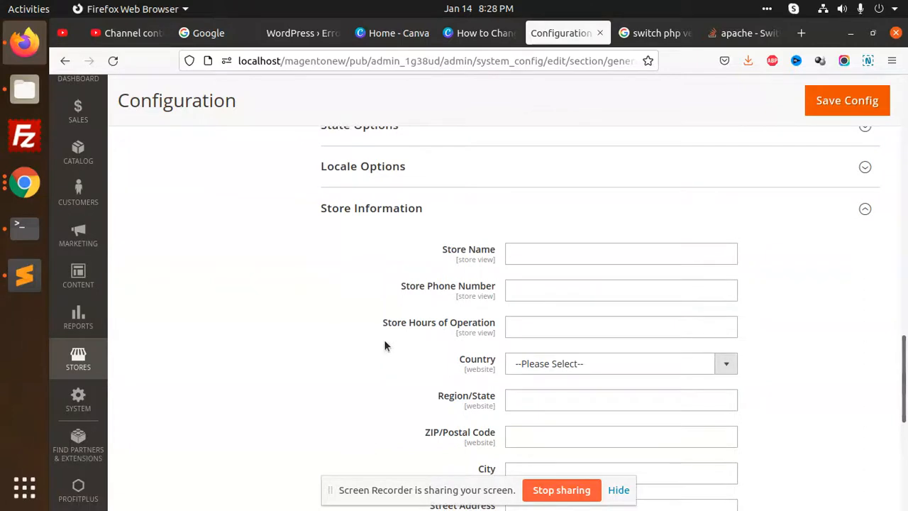
scroll(384, 339, "down", 5)
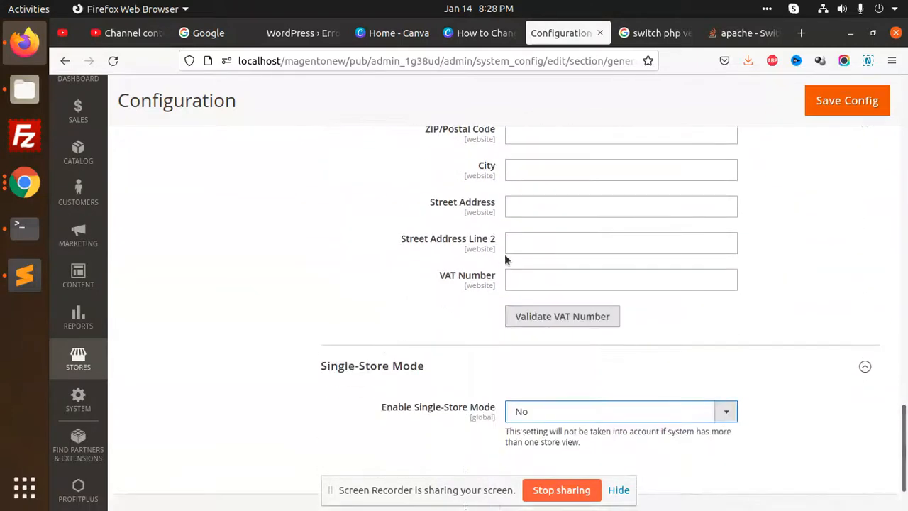
scroll(507, 263, "up", 2)
scroll(524, 226, "up", 2)
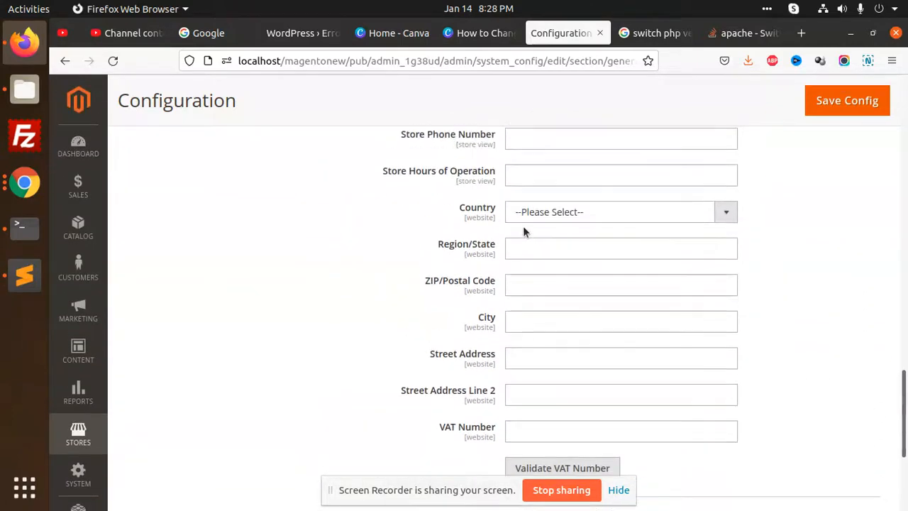
left_click(547, 213)
left_click(414, 284)
scroll(415, 286, "up", 6)
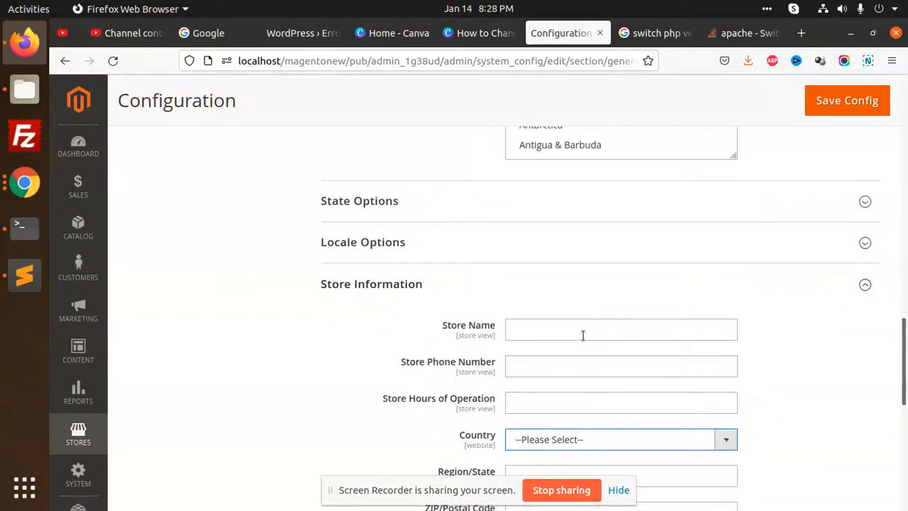
scroll(291, 373, "up", 12)
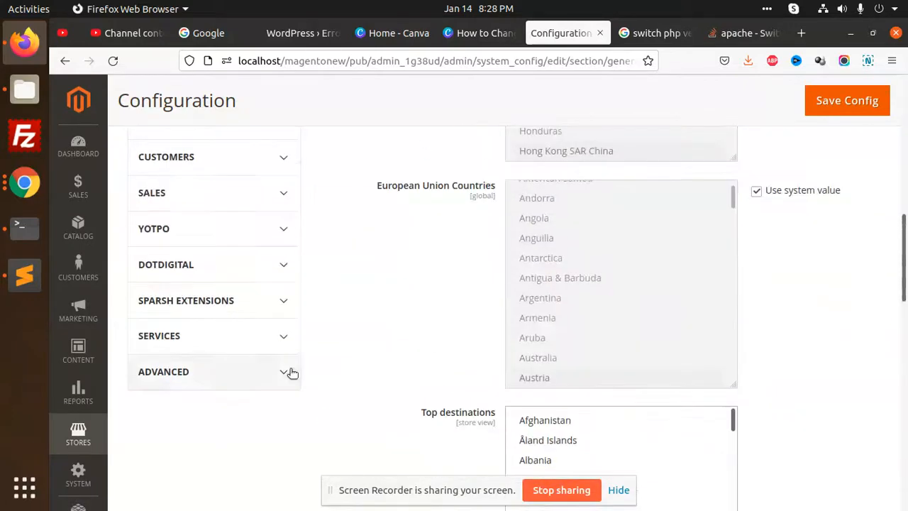
scroll(332, 355, "up", 4)
scroll(321, 351, "up", 4)
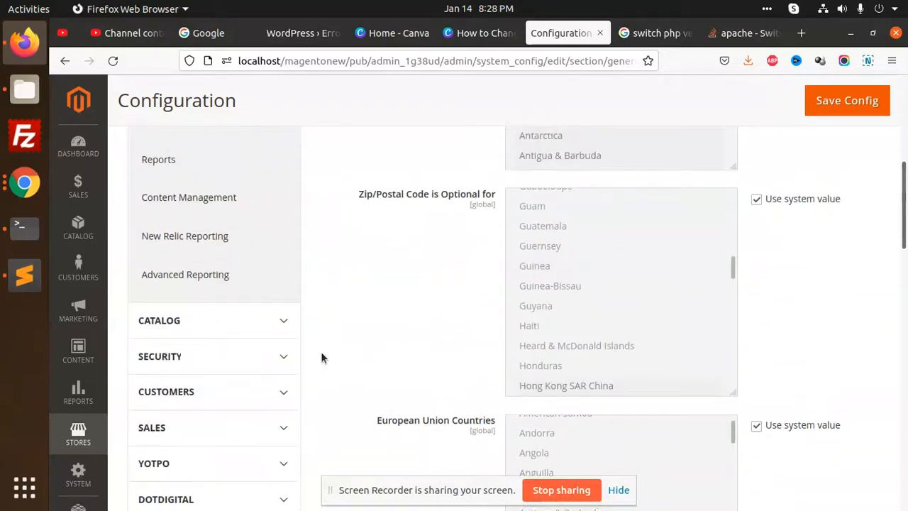
scroll(271, 340, "up", 2)
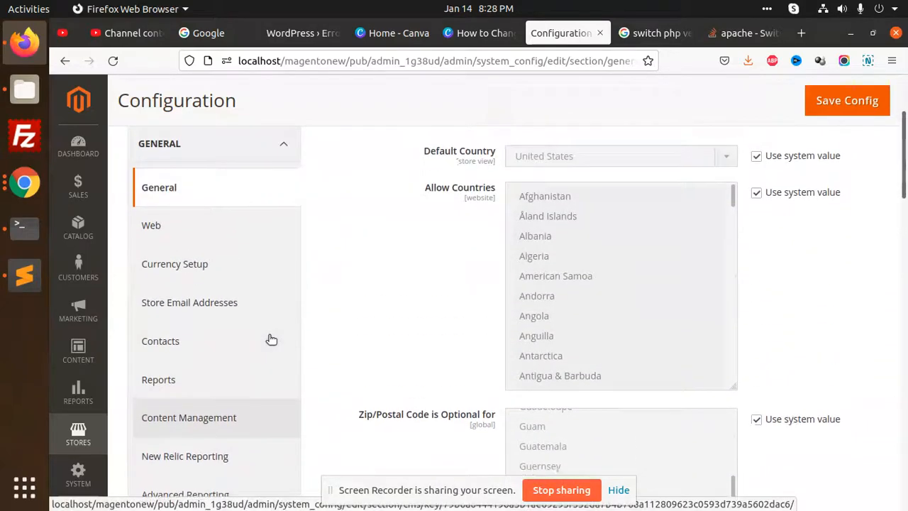
Browse the GENERAL settings and open the Contacts configuration page.
left_click(252, 239)
scroll(561, 287, "down", 5)
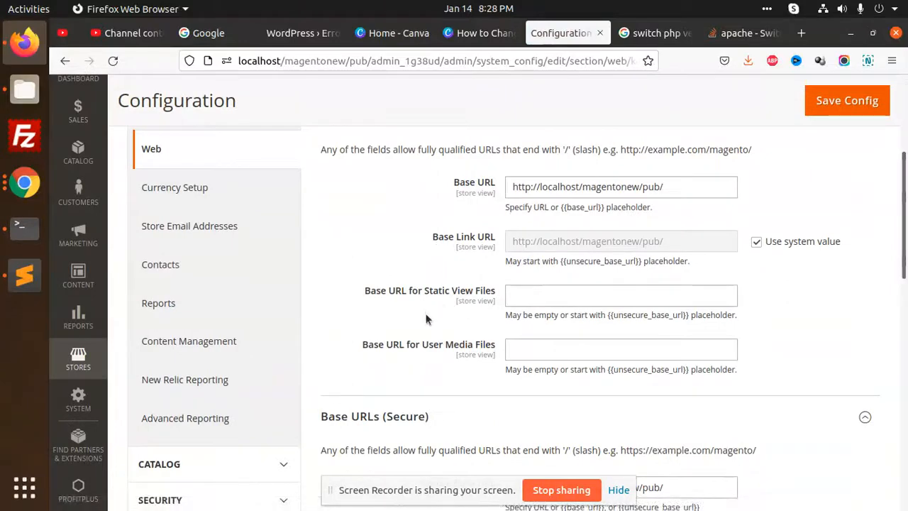
scroll(380, 349, "down", 5)
scroll(388, 320, "up", 10)
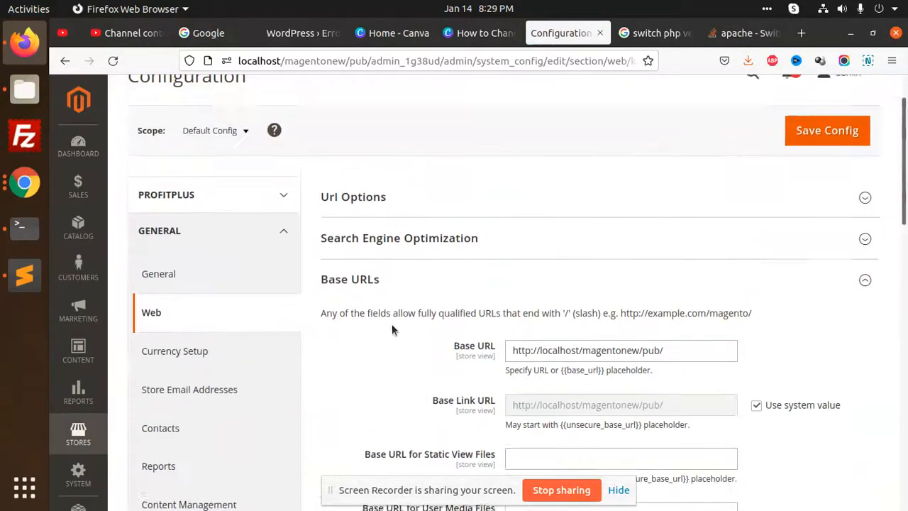
scroll(213, 371, "down", 2)
left_click(231, 348)
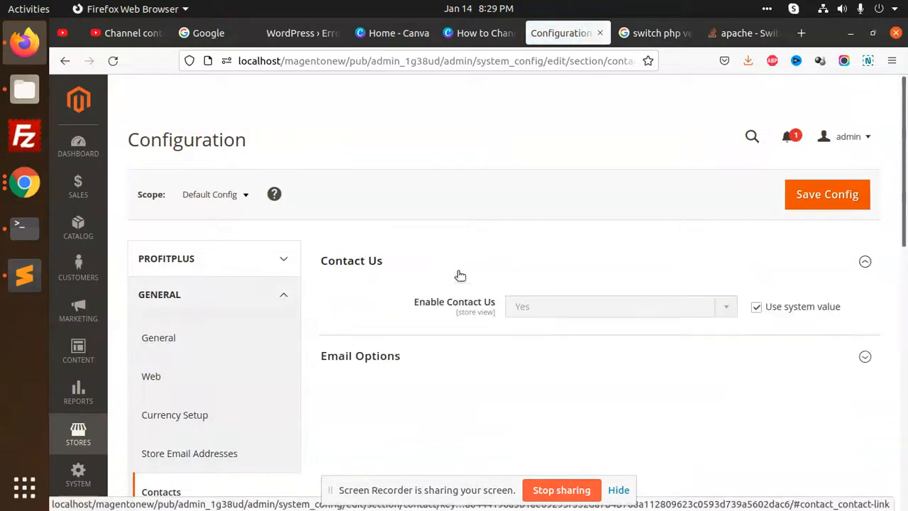
Expand Email Options and uncheck 'Use system value' for Send Emails To to edit the address.
scroll(496, 312, "down", 2)
left_click(419, 287)
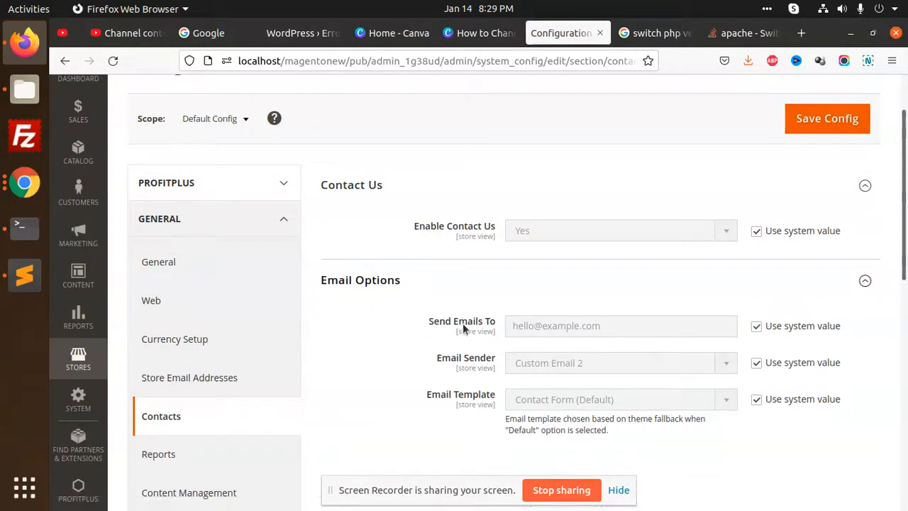
left_click(756, 326)
double_click(631, 326)
left_click_drag(544, 325, 579, 326)
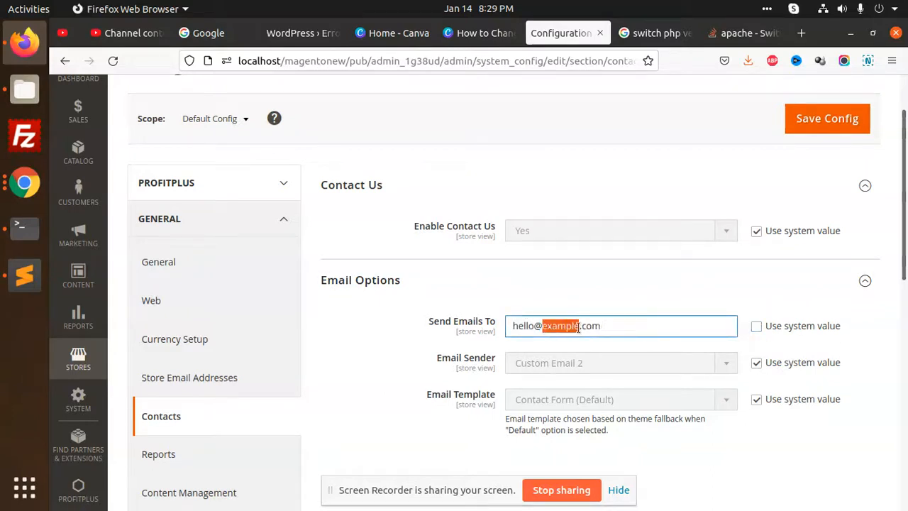
double_click(538, 325)
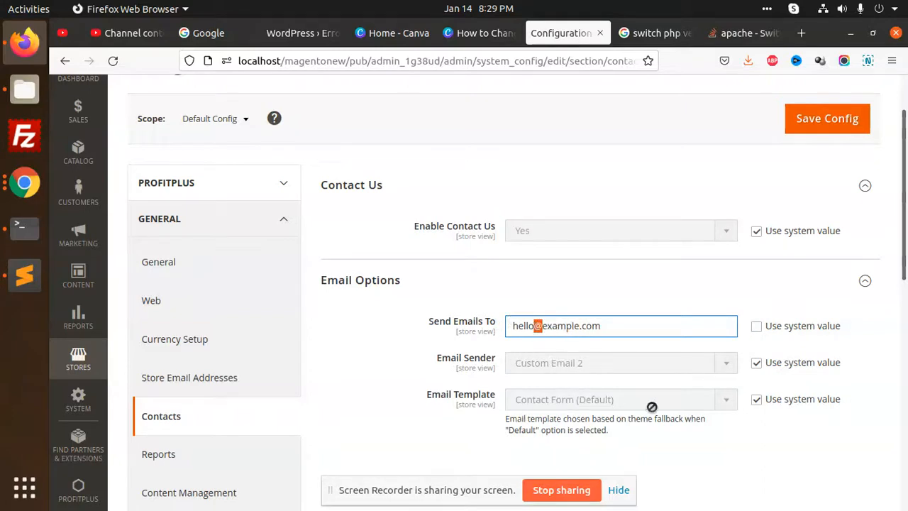
In Store Email Addresses, unlock General Contact's Sender Name (Owner) and Sender Email for editing.
left_click(227, 378)
scroll(497, 306, "down", 2)
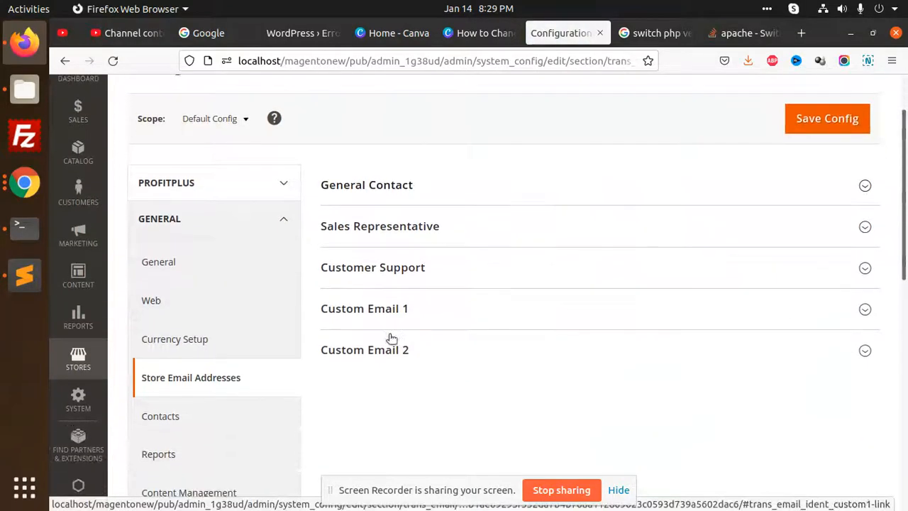
left_click(469, 197)
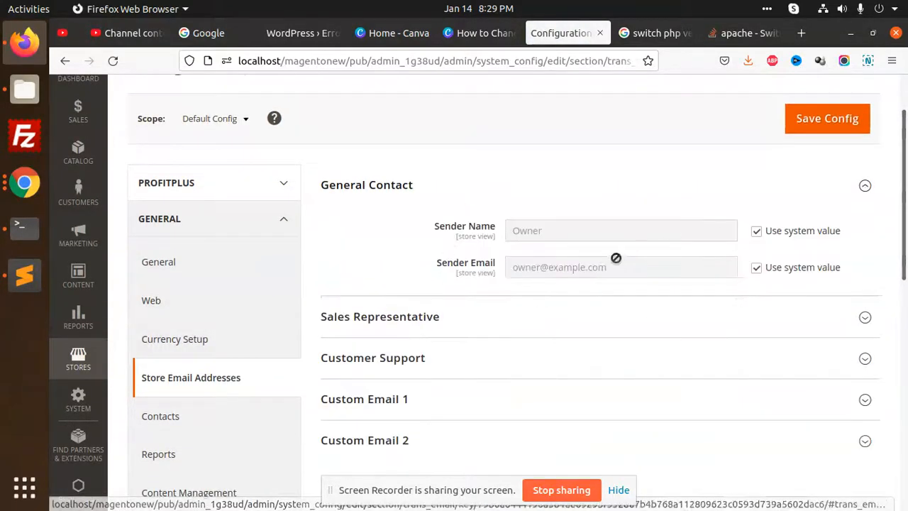
left_click(757, 233)
left_click(549, 227)
double_click(549, 227)
left_click(567, 197)
left_click(569, 195)
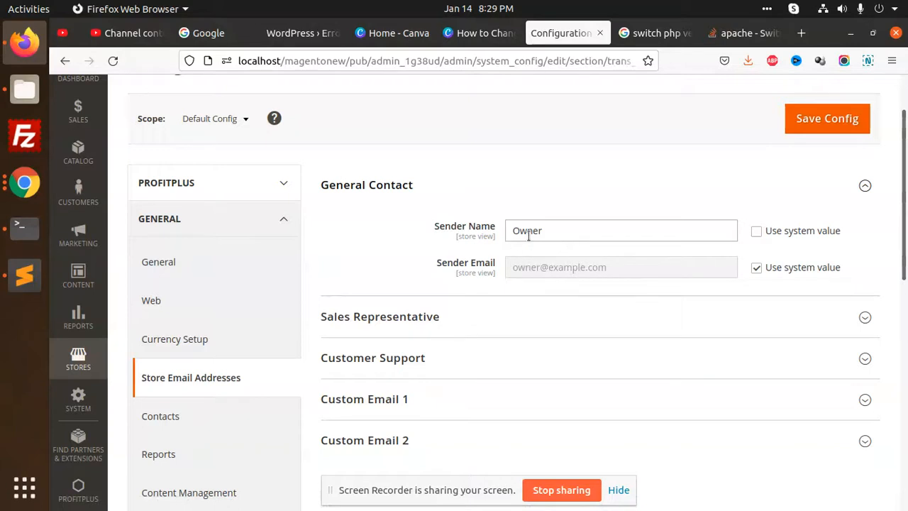
double_click(552, 227)
left_click(569, 193)
left_click(539, 201)
left_click(758, 273)
left_click(609, 274)
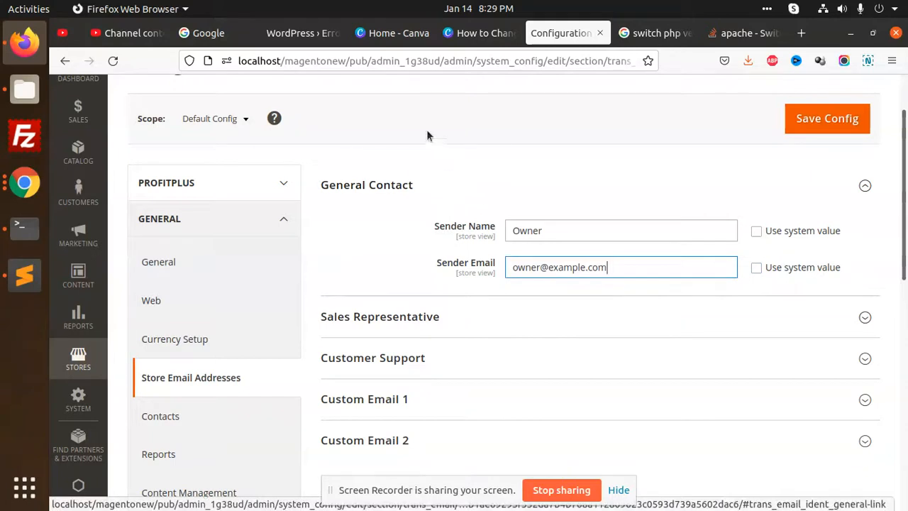
Browse the SECURITY and CUSTOMERS settings groups in the left menu, then collapse GENERAL.
scroll(247, 349, "down", 5)
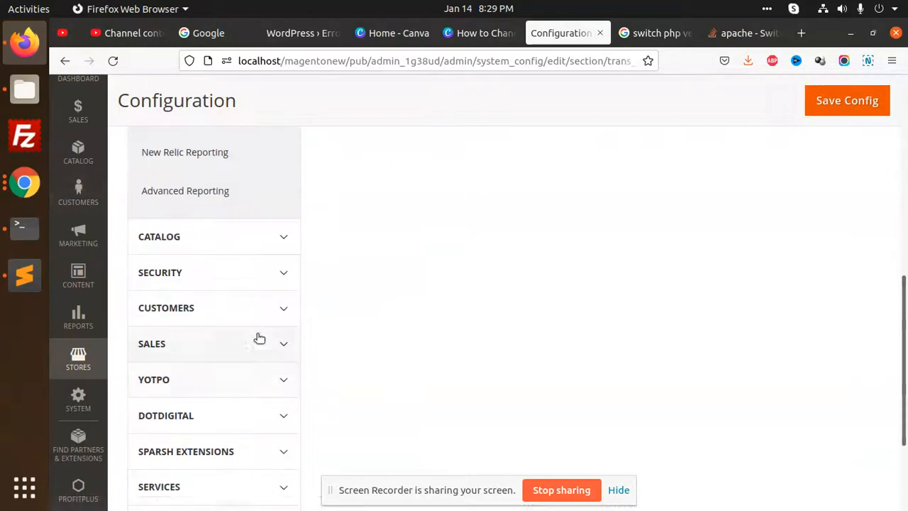
scroll(247, 349, "down", 3)
scroll(269, 324, "up", 4)
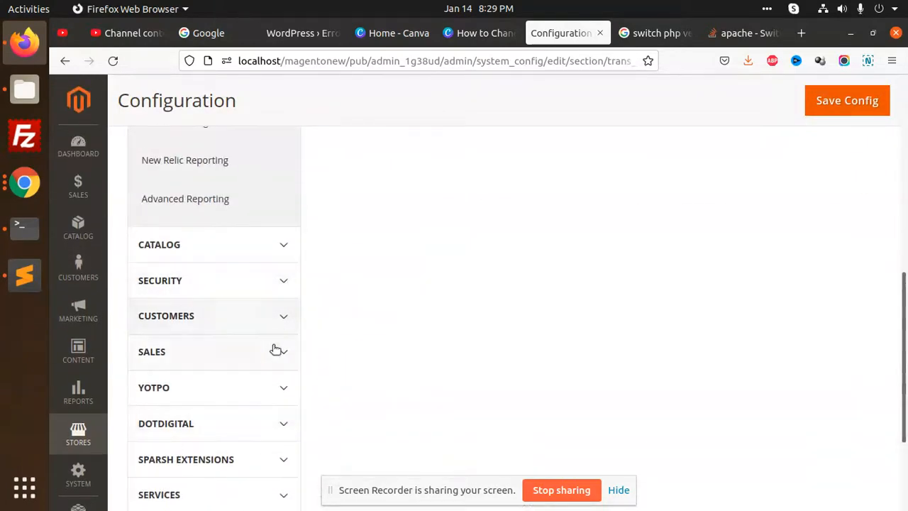
scroll(278, 362, "up", 3)
scroll(278, 359, "down", 3)
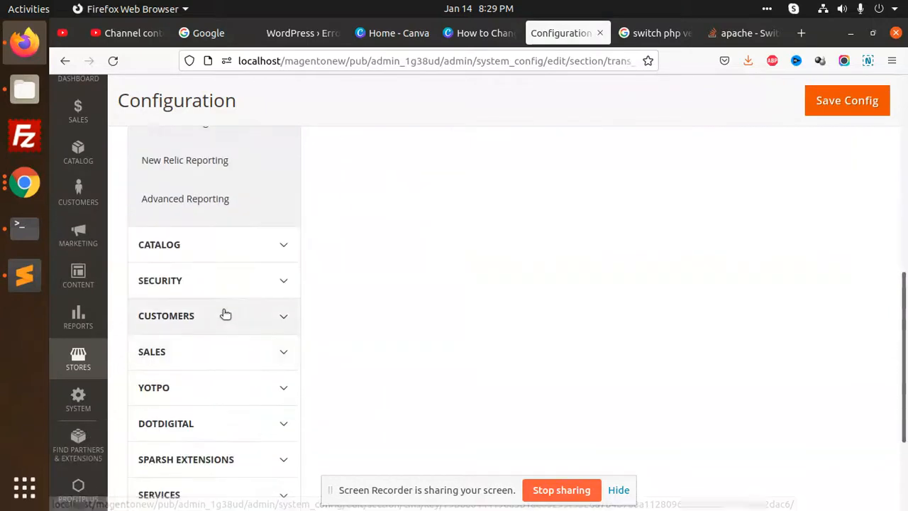
left_click(277, 285)
left_click(278, 286)
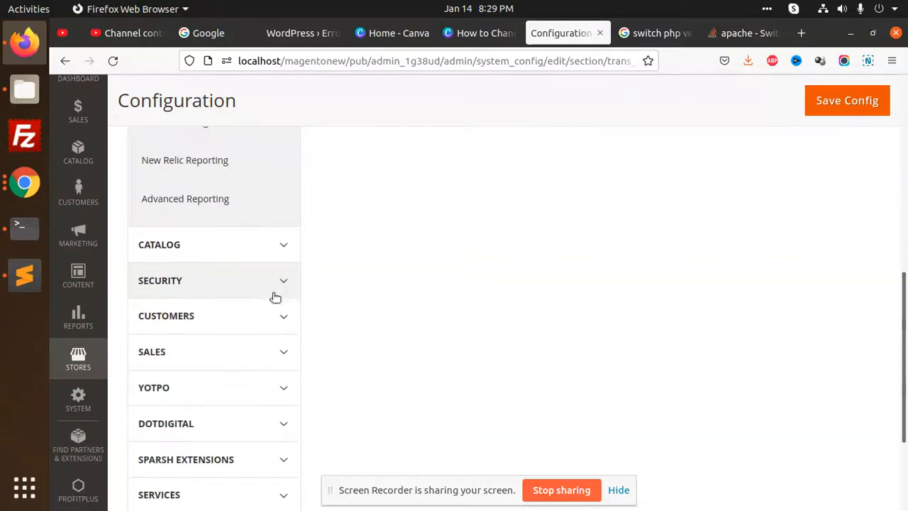
left_click(278, 315)
left_click(280, 315)
left_click(279, 316)
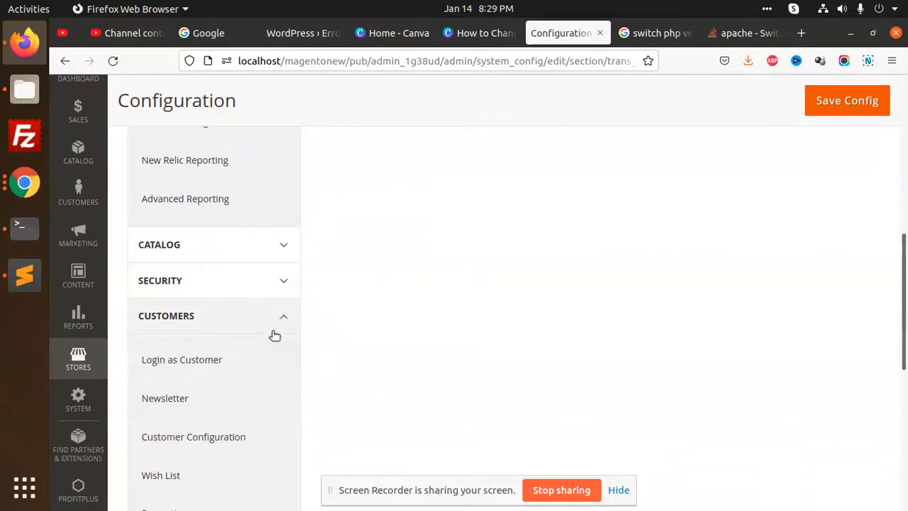
scroll(274, 334, "down", 3)
scroll(277, 328, "down", 3)
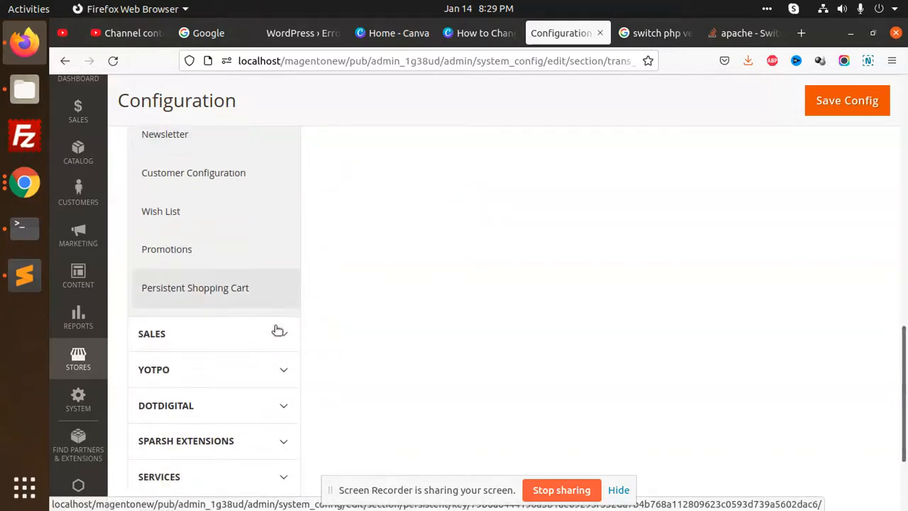
scroll(252, 394, "up", 1)
scroll(252, 393, "up", 10)
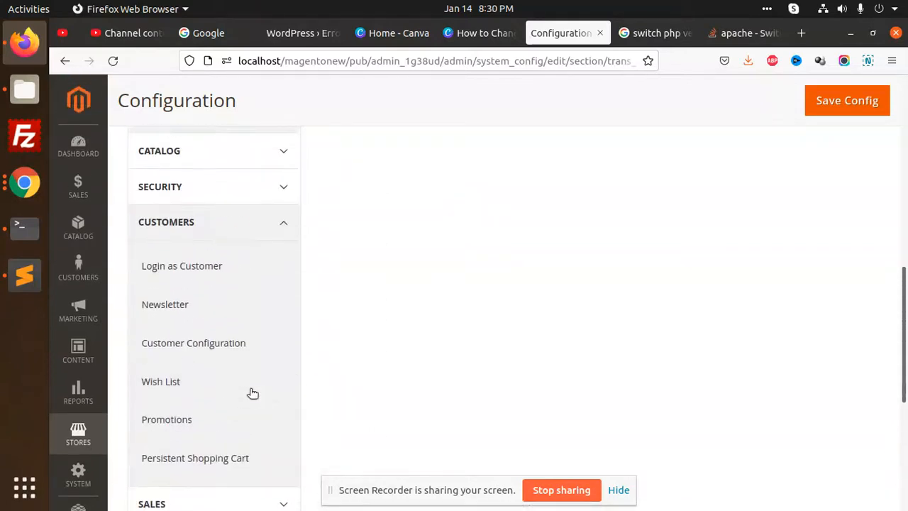
scroll(256, 332, "up", 4)
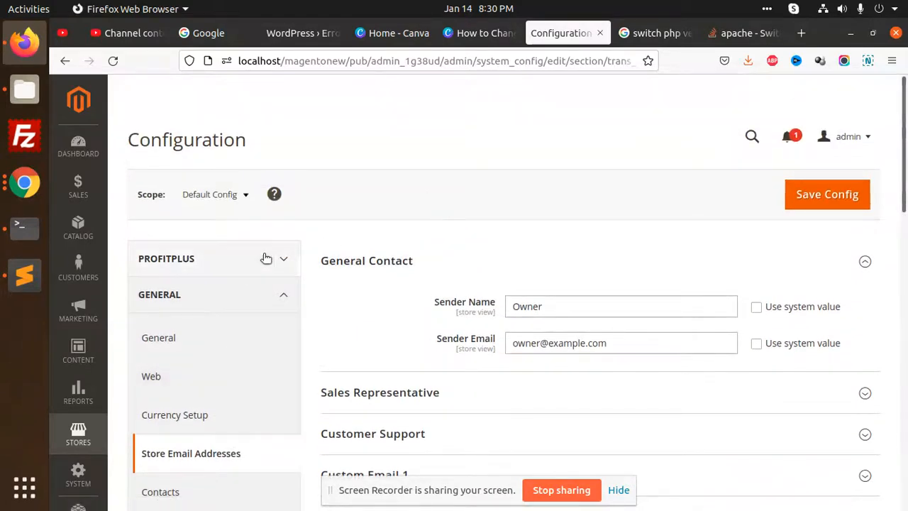
left_click(291, 287)
scroll(454, 277, "down", 3)
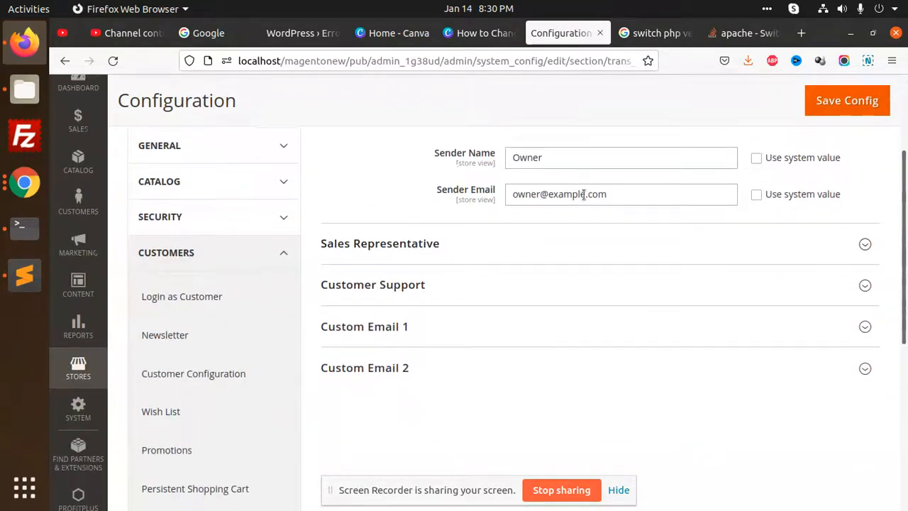
scroll(568, 212, "up", 2)
Review the Sales Representative, Customer Support, Custom Email 1 and Custom Email 2 sender settings.
double_click(531, 228)
double_click(561, 269)
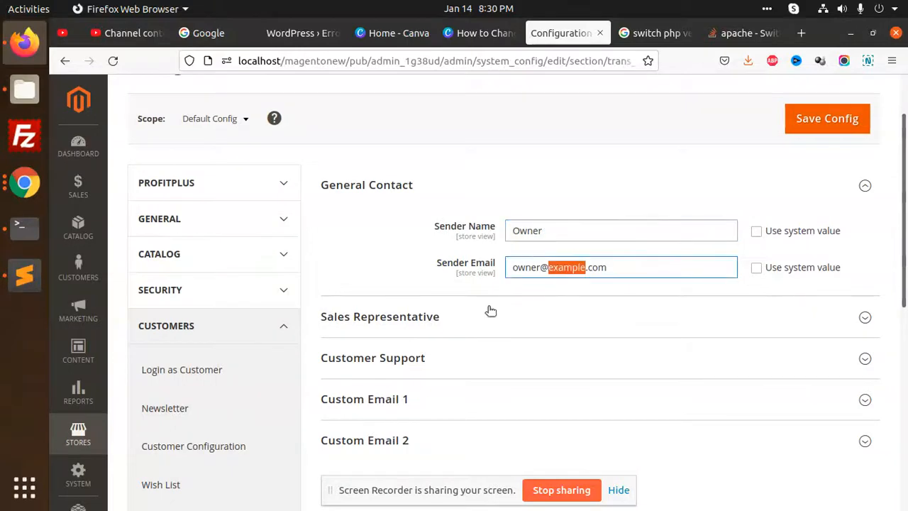
left_click(493, 312)
scroll(529, 270, "down", 3)
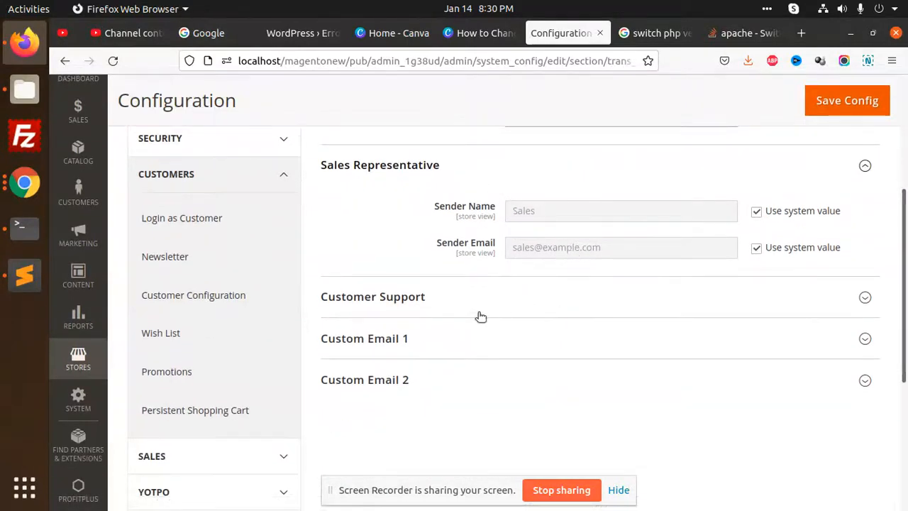
left_click(440, 302)
scroll(497, 298, "down", 3)
left_click(426, 278)
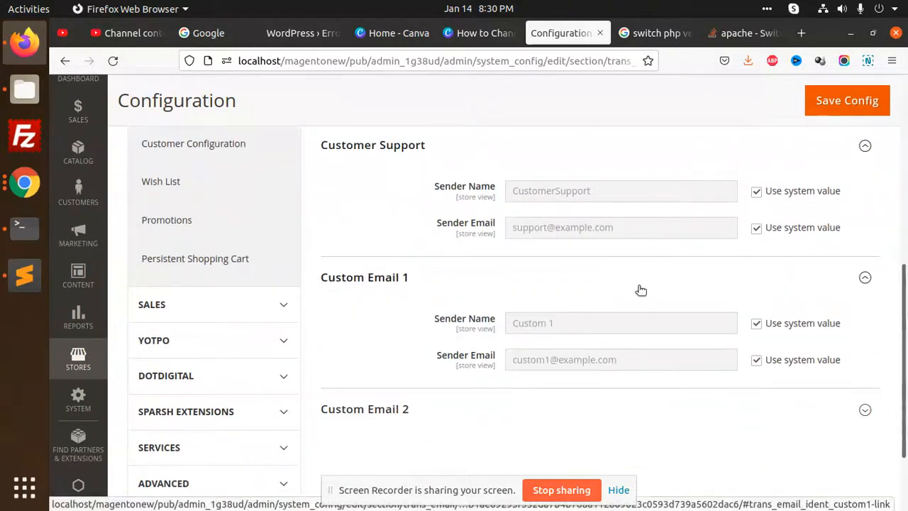
scroll(639, 291, "down", 2)
left_click(426, 335)
scroll(656, 347, "down", 1)
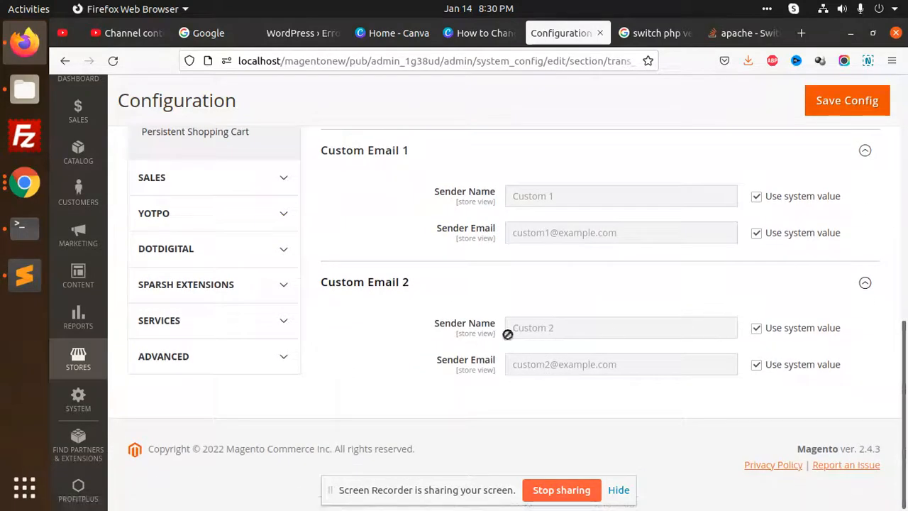
scroll(602, 331, "up", 8)
scroll(607, 252, "up", 2)
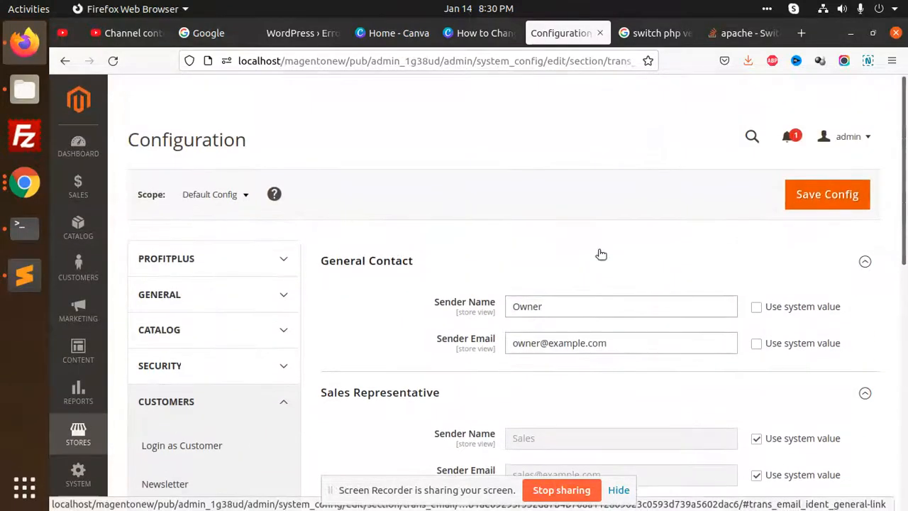
scroll(557, 257, "down", 2)
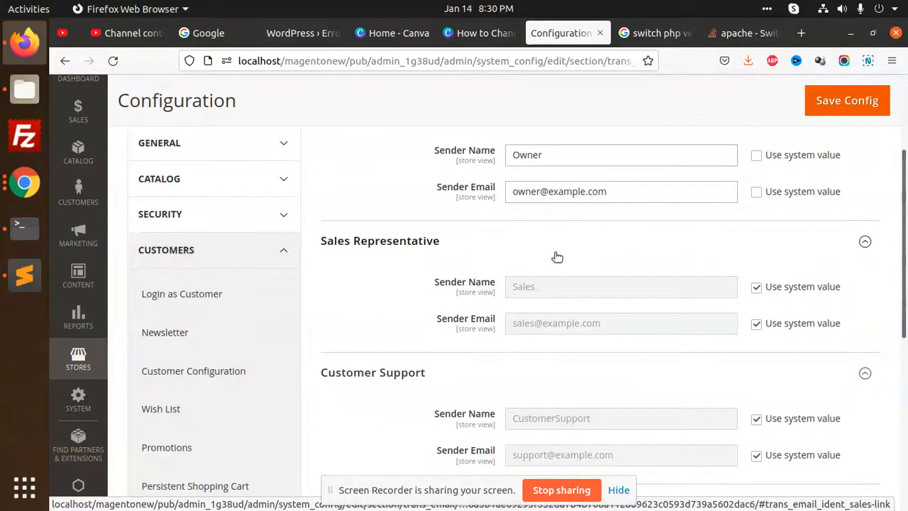
scroll(520, 270, "up", 1)
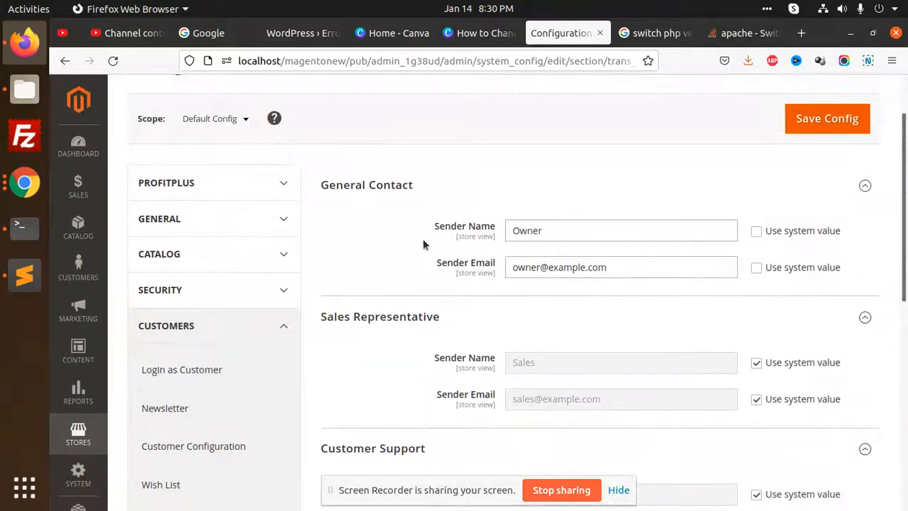
Select the General Contact sender email and expand the SALES settings group.
left_click_drag(626, 266, 471, 265)
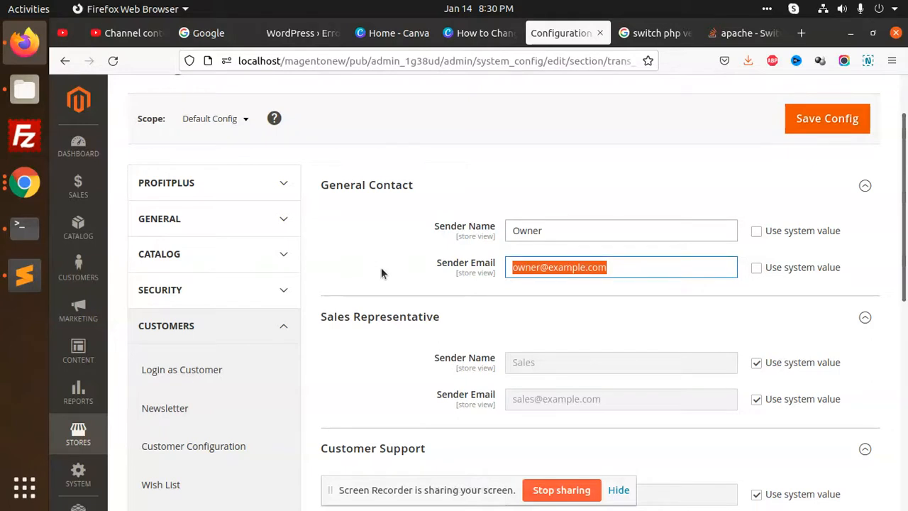
scroll(487, 227, "down", 5)
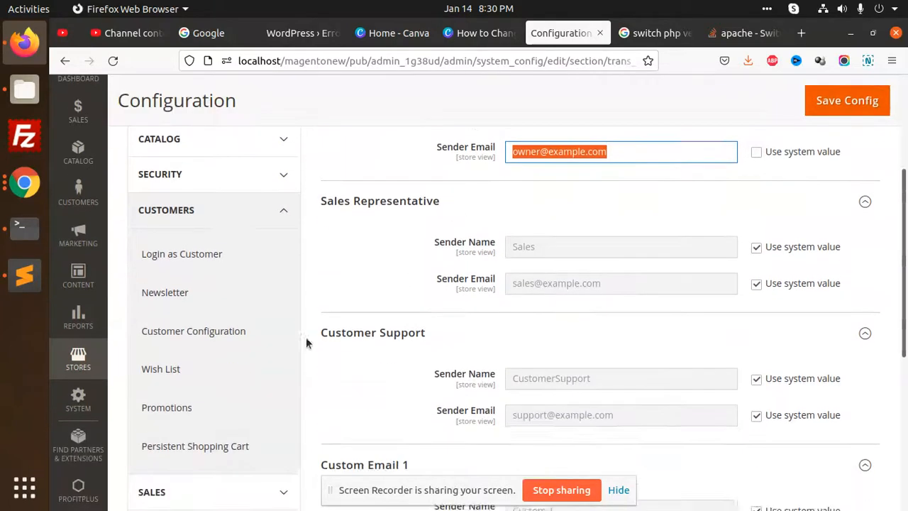
left_click(292, 226)
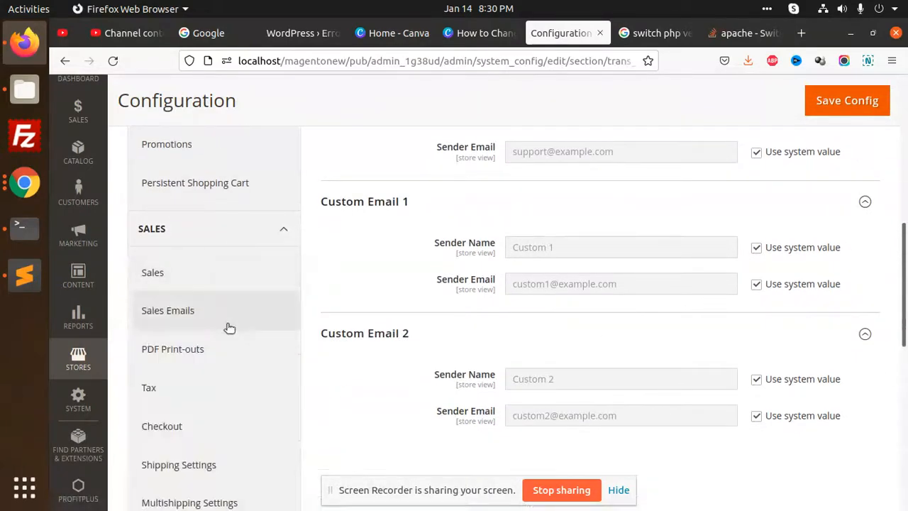
Open SALES > Sales > Sales Emails and expand General Settings and Order.
left_click(186, 281)
scroll(269, 306, "down", 3)
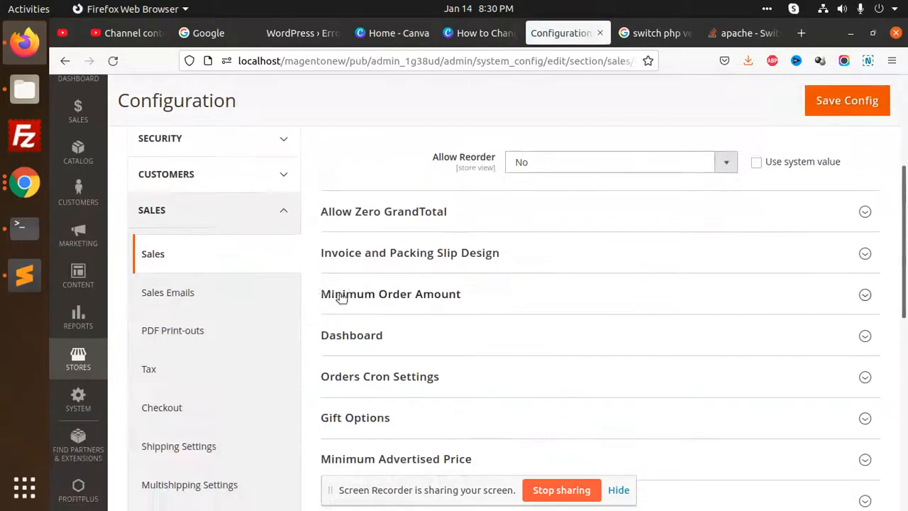
scroll(254, 286, "down", 1)
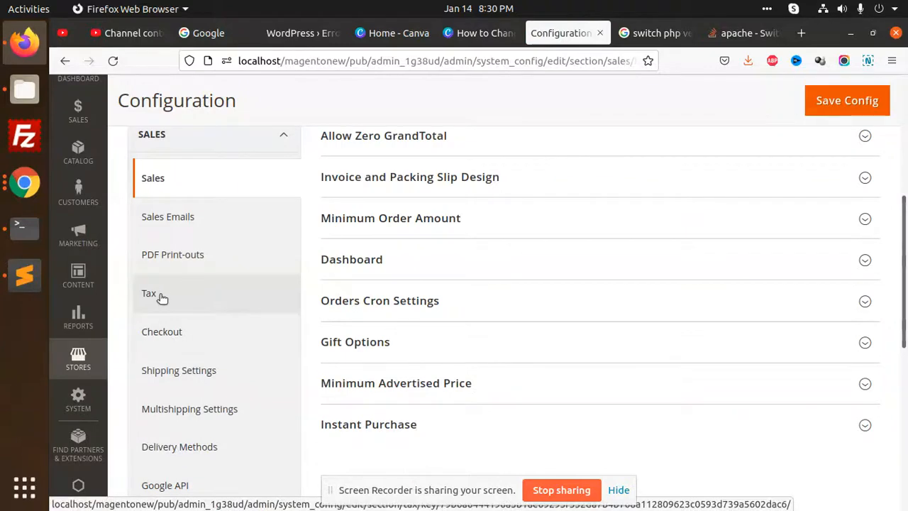
left_click(180, 226)
left_click(464, 264)
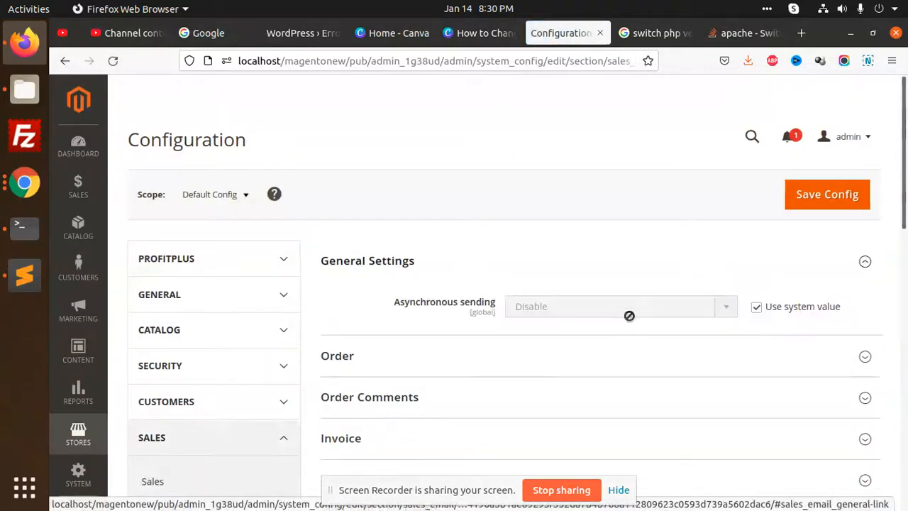
scroll(572, 284, "down", 2)
left_click(404, 206)
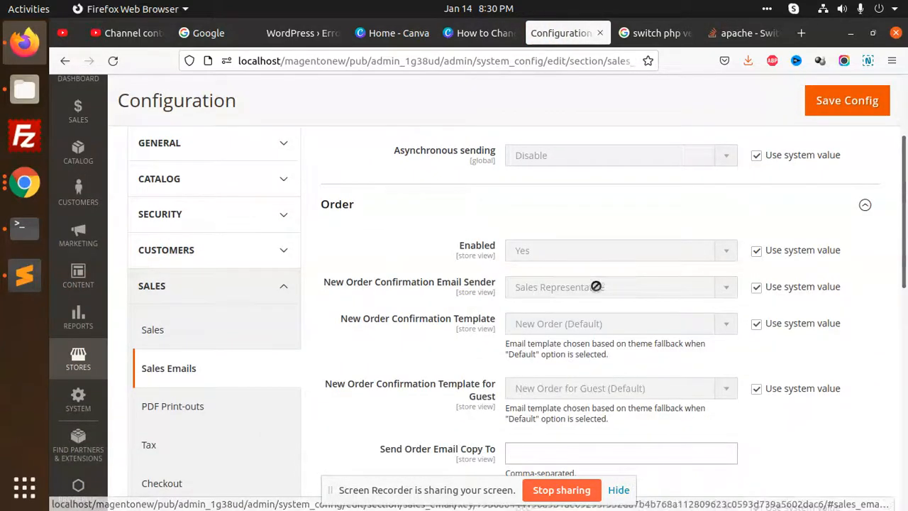
Enter two comma-separated test addresses in Send Order Email Copy To.
scroll(487, 289, "down", 1)
scroll(607, 368, "down", 1)
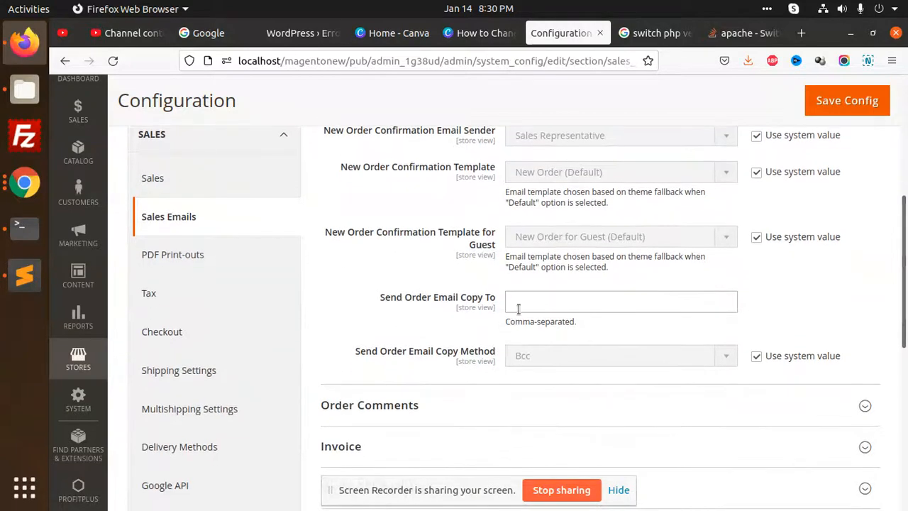
left_click(517, 306)
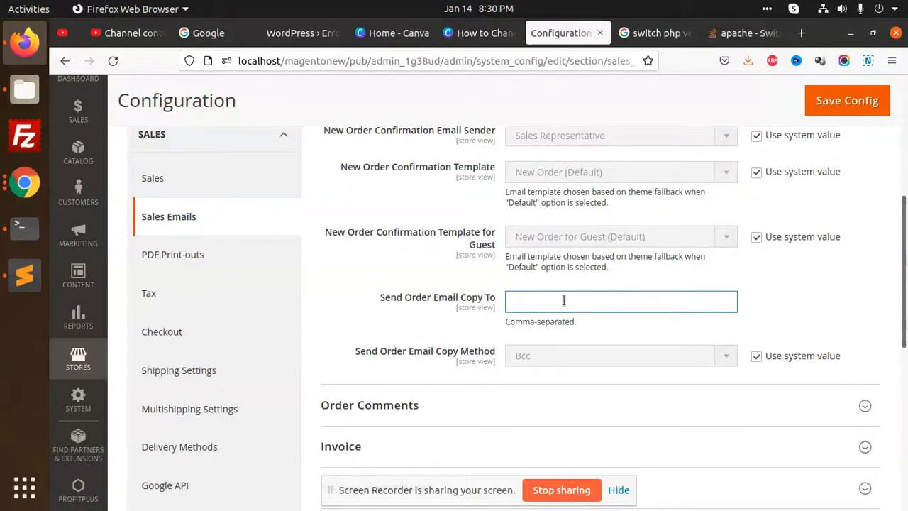
type("test@gmail.com,te")
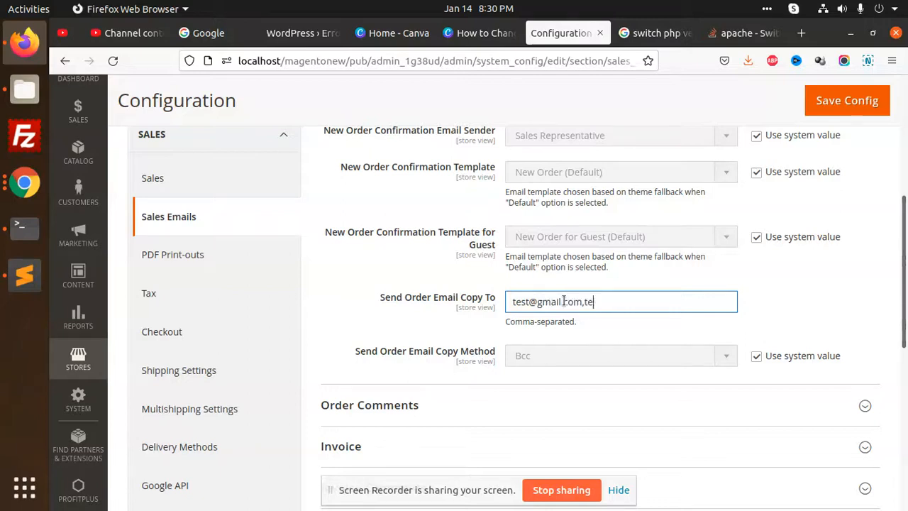
type("@gmail.com")
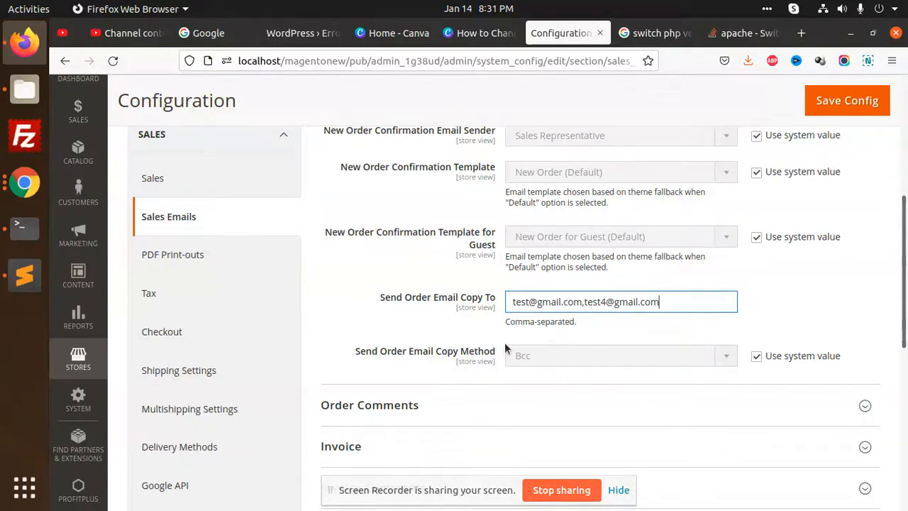
Expand the Order Comments and Invoice email sections and check the invoice copy-to field.
scroll(486, 291, "down", 3)
left_click(476, 178)
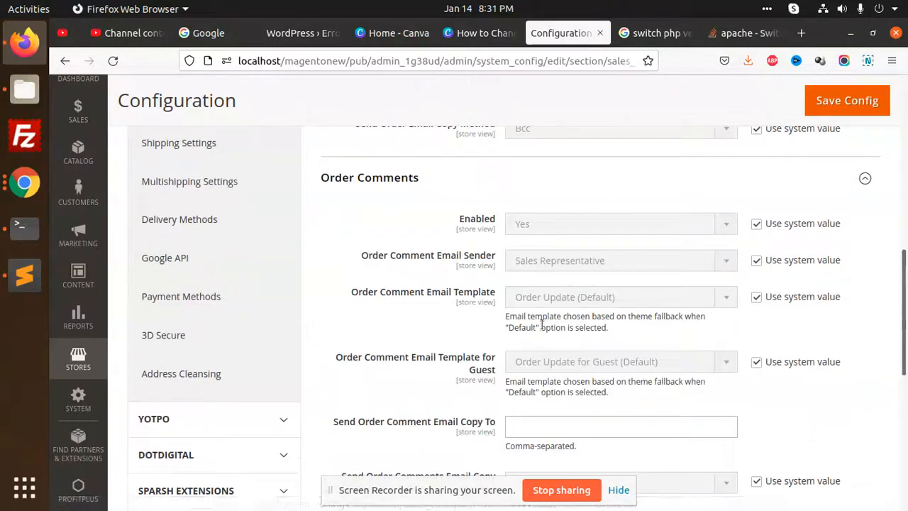
scroll(391, 304, "down", 2)
left_click(391, 305)
scroll(610, 291, "down", 3)
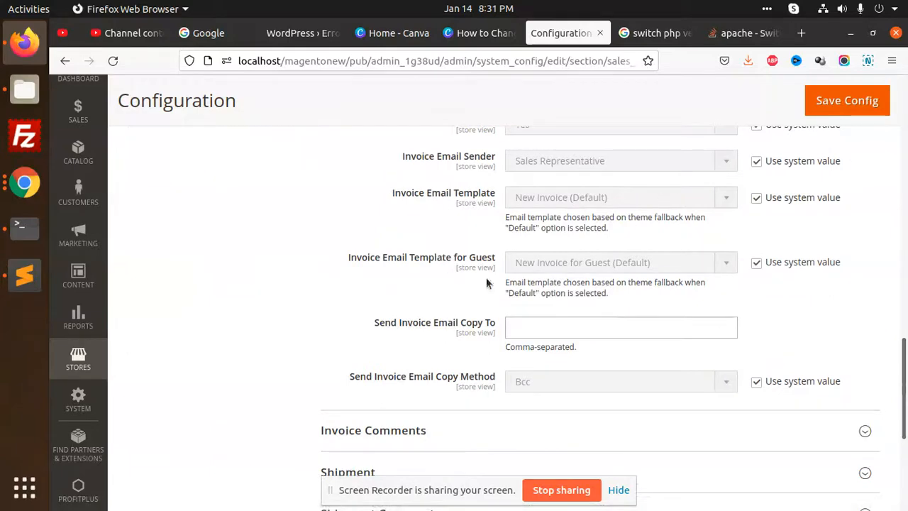
left_click(526, 322)
scroll(432, 336, "down", 2)
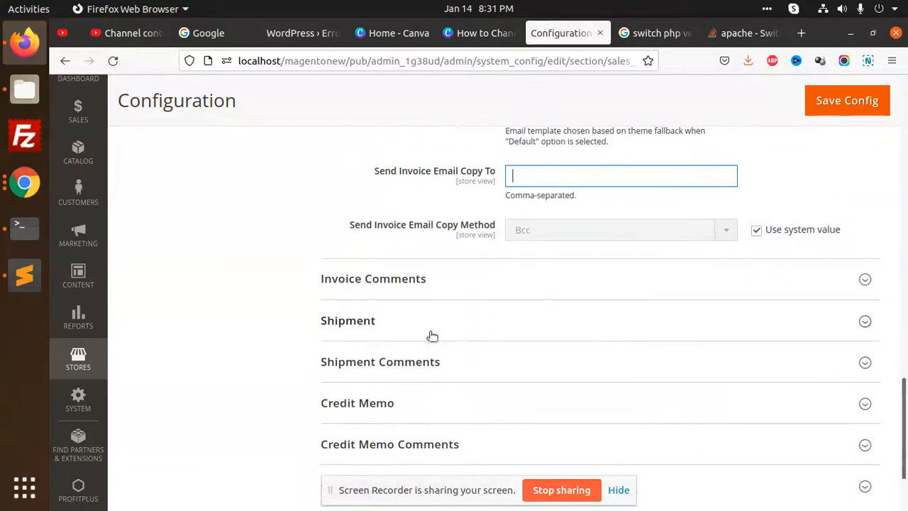
Expand the Invoice Comments, Shipment, Shipment Comments and Credit Memo email sections.
left_click(424, 280)
scroll(660, 317, "down", 5)
left_click(523, 259)
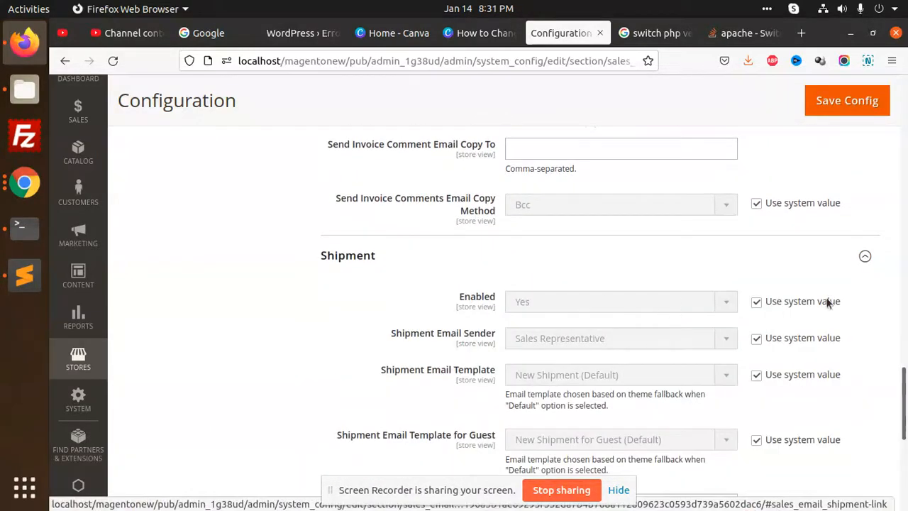
scroll(594, 320, "down", 3)
scroll(531, 357, "down", 1)
left_click(531, 302)
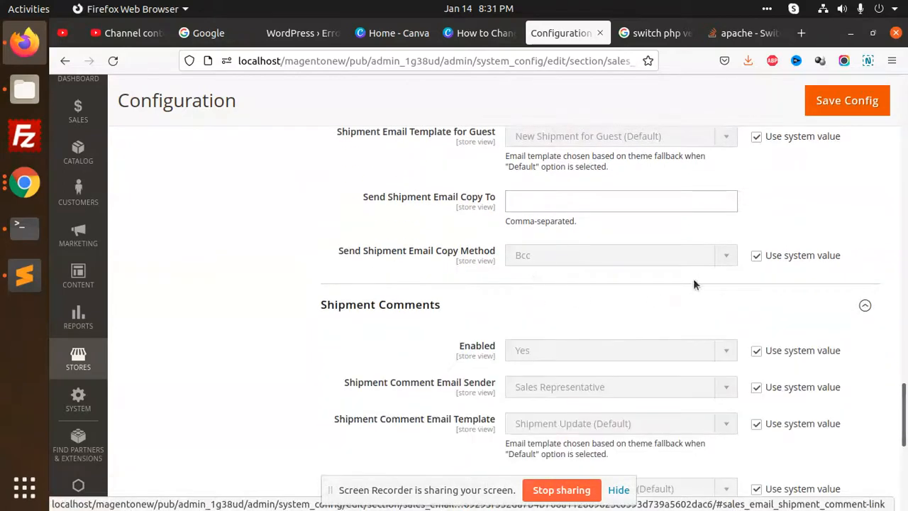
scroll(572, 335, "down", 4)
left_click(502, 358)
scroll(568, 323, "down", 5)
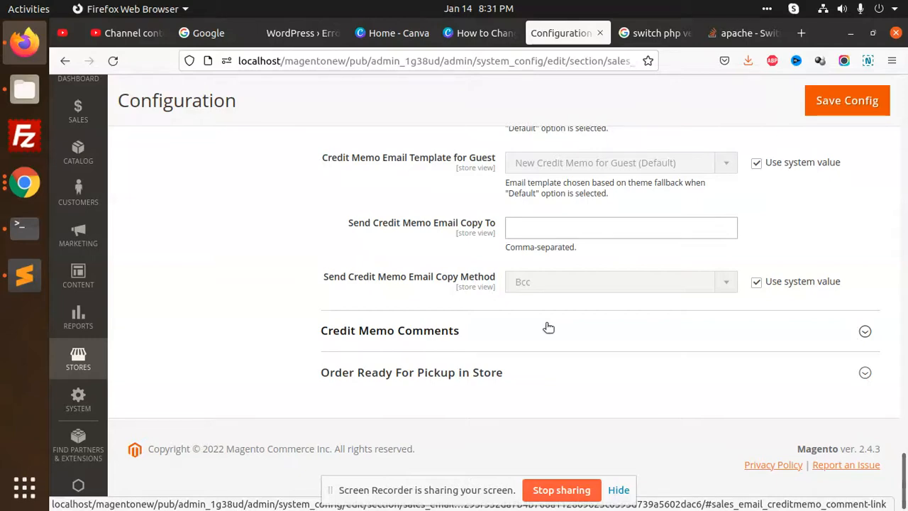
scroll(548, 327, "up", 15)
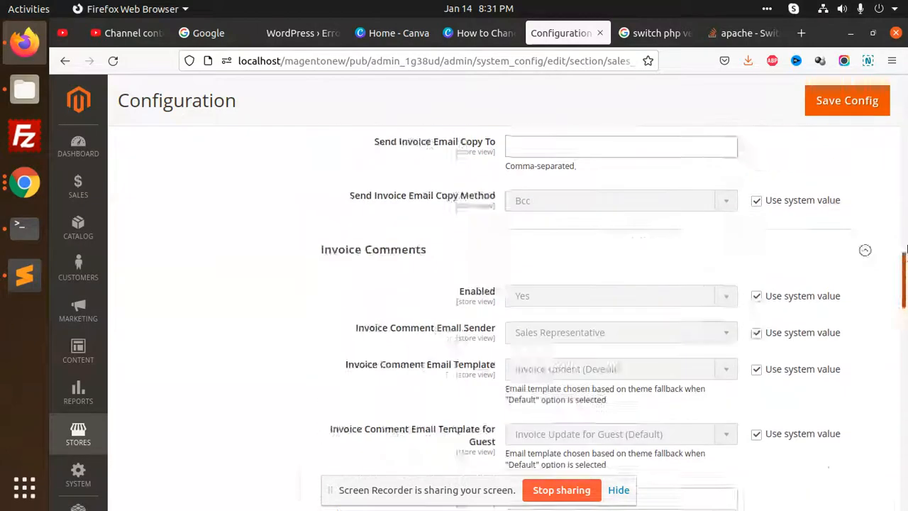
scroll(532, 182, "up", 10)
Revisit the Store Email Addresses settings under the General configuration group.
left_click(257, 290)
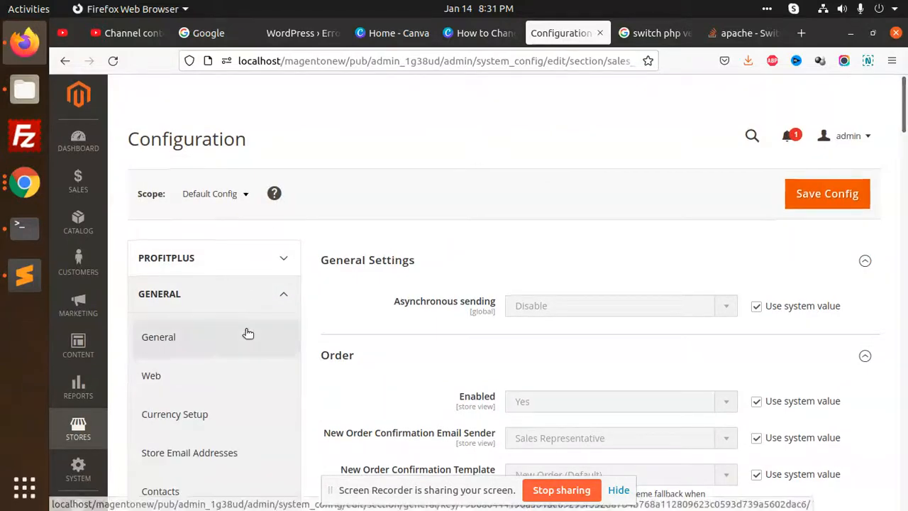
scroll(248, 333, "down", 5)
left_click(227, 237)
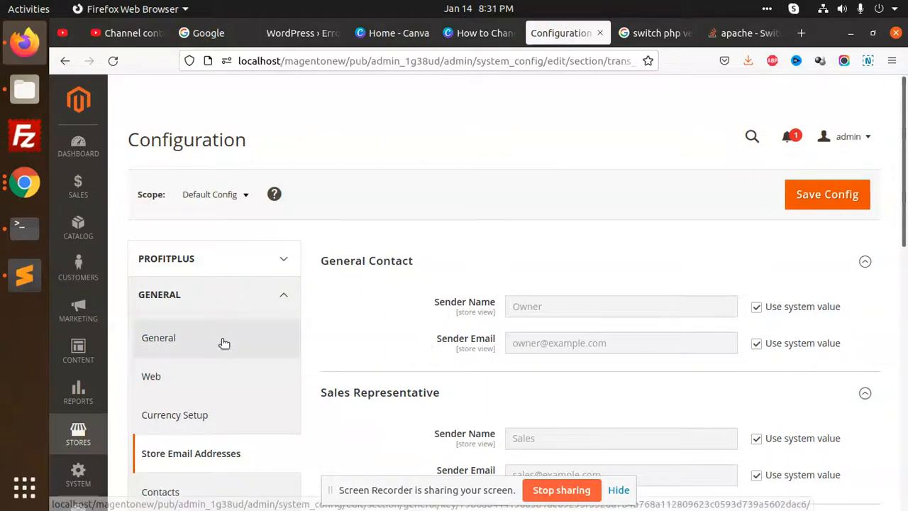
Return to Sales Emails and find the now-empty Send Order Email Copy To field.
scroll(224, 338, "down", 10)
left_click(267, 206)
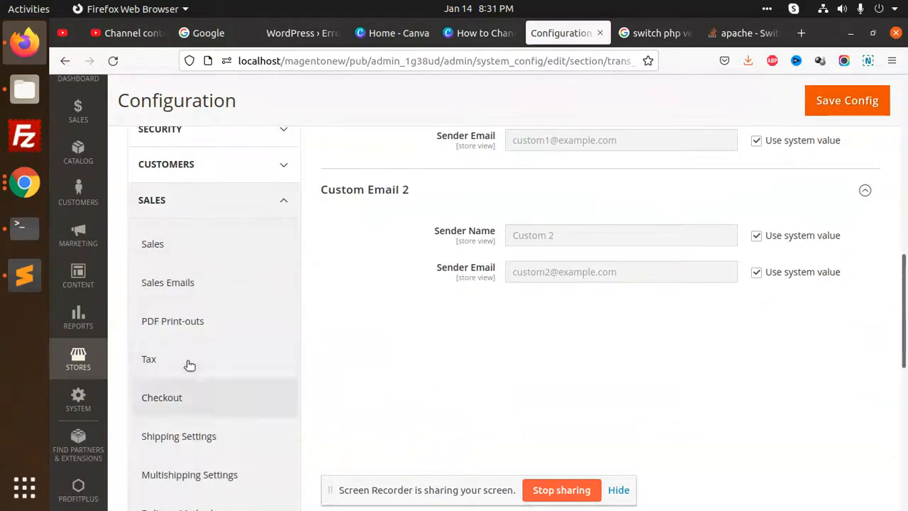
left_click(197, 284)
scroll(661, 371, "down", 4)
scroll(556, 255, "up", 2)
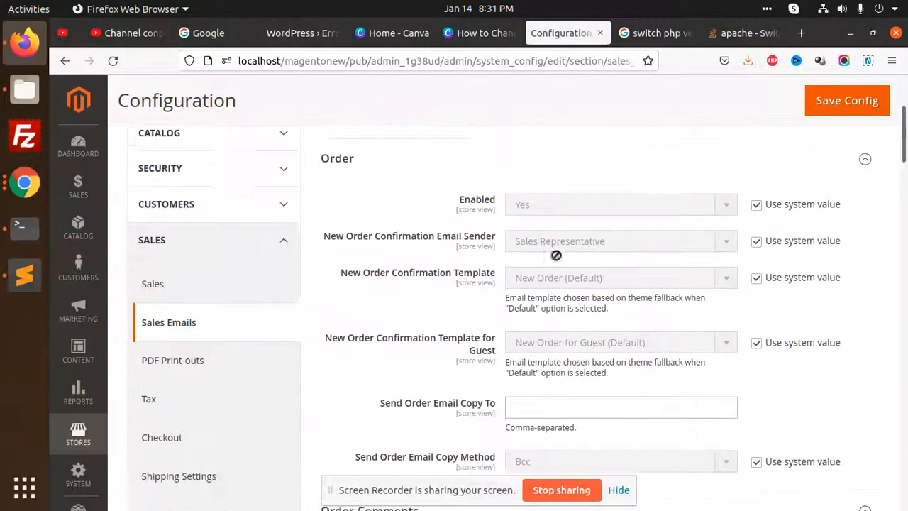
scroll(558, 347, "down", 4)
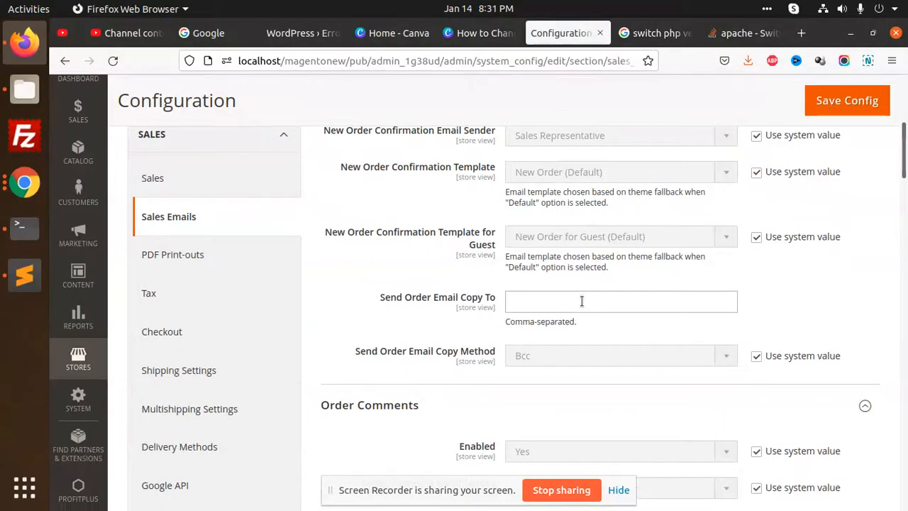